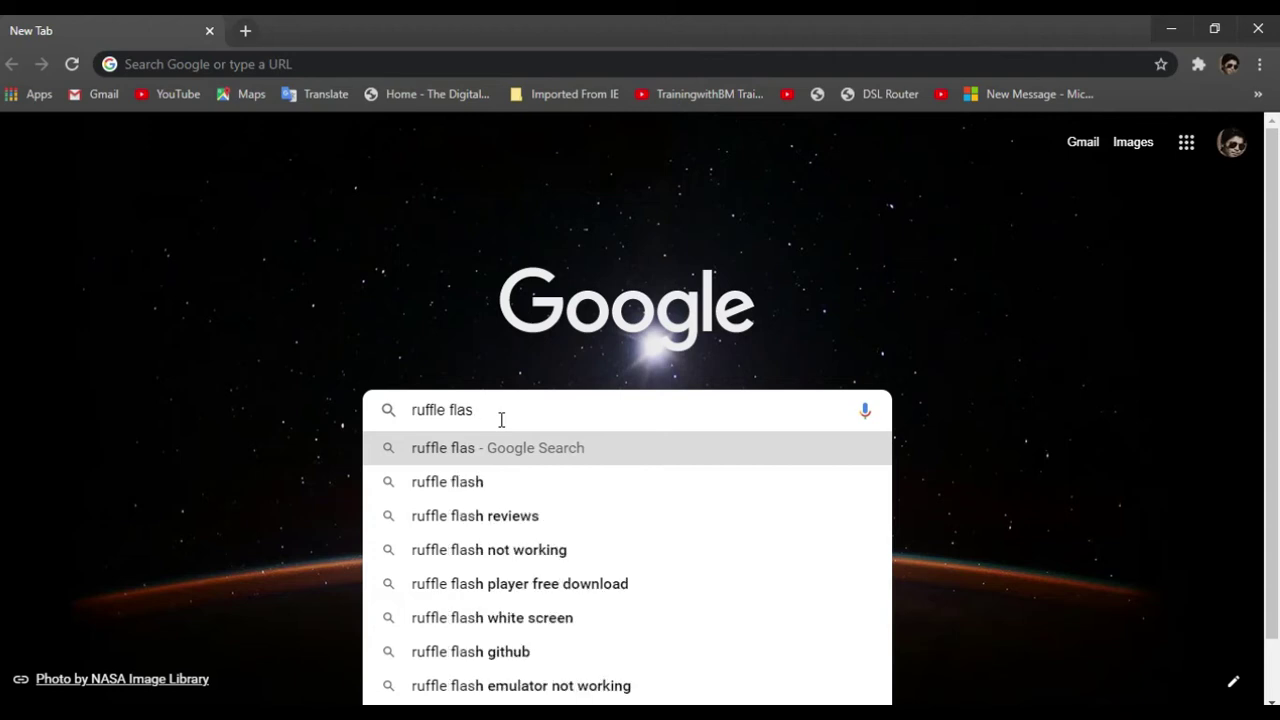
Step: Search Google for "ruffle flash" and open the Ruffle website from the results
{"action": "type", "text": "s"}
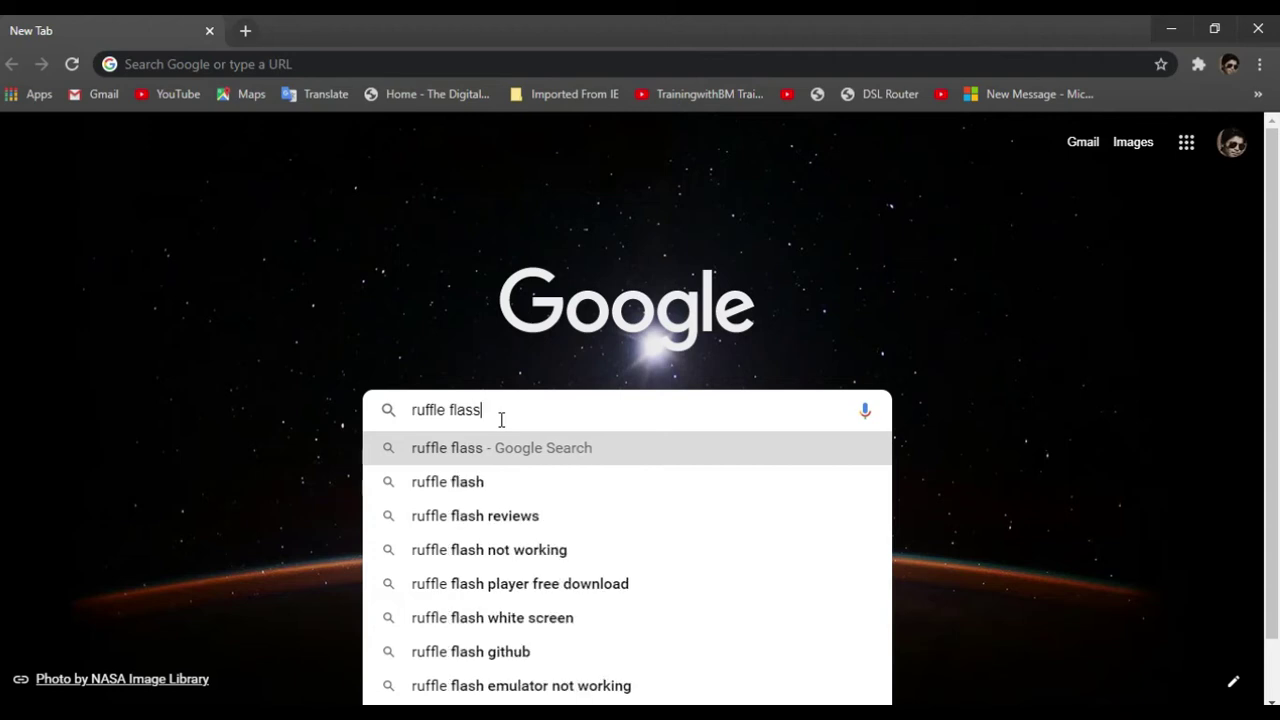
{"action": "type", "text": "h"}
{"action": "key", "text": "BackSpace"}
{"action": "key", "text": "BackSpace"}
{"action": "type", "text": "h"}
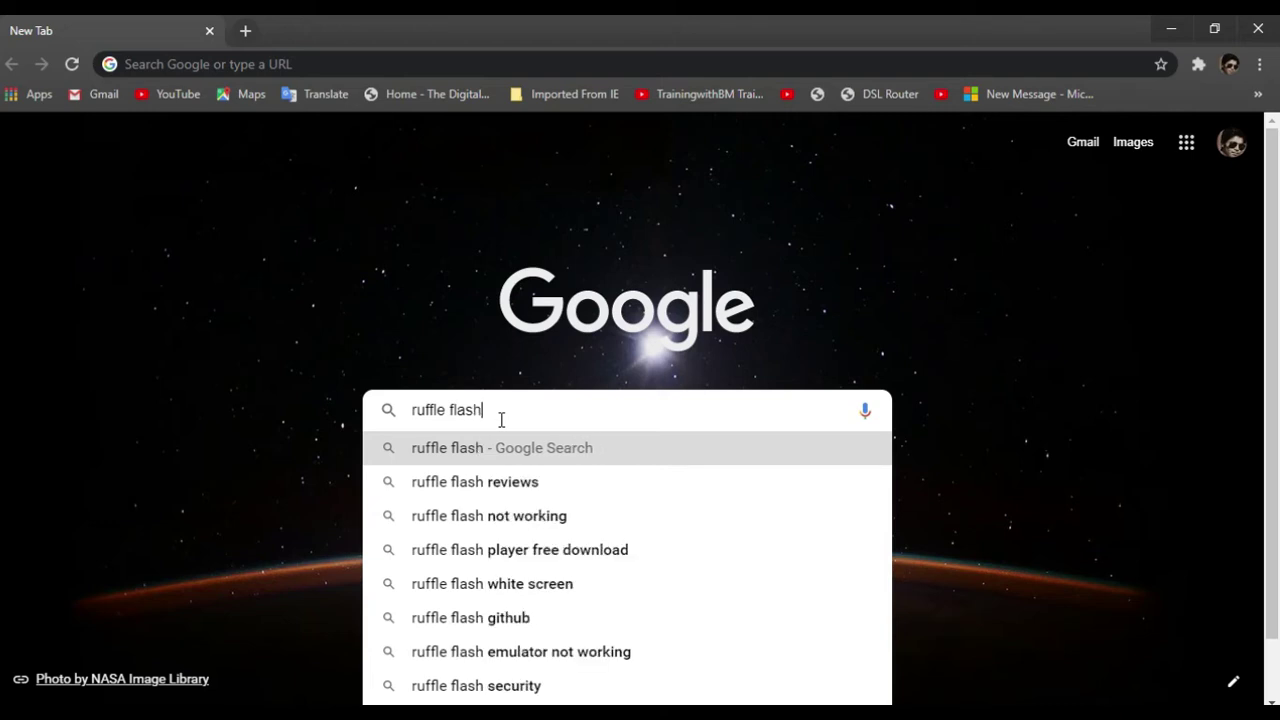
{"action": "key", "text": "Return"}
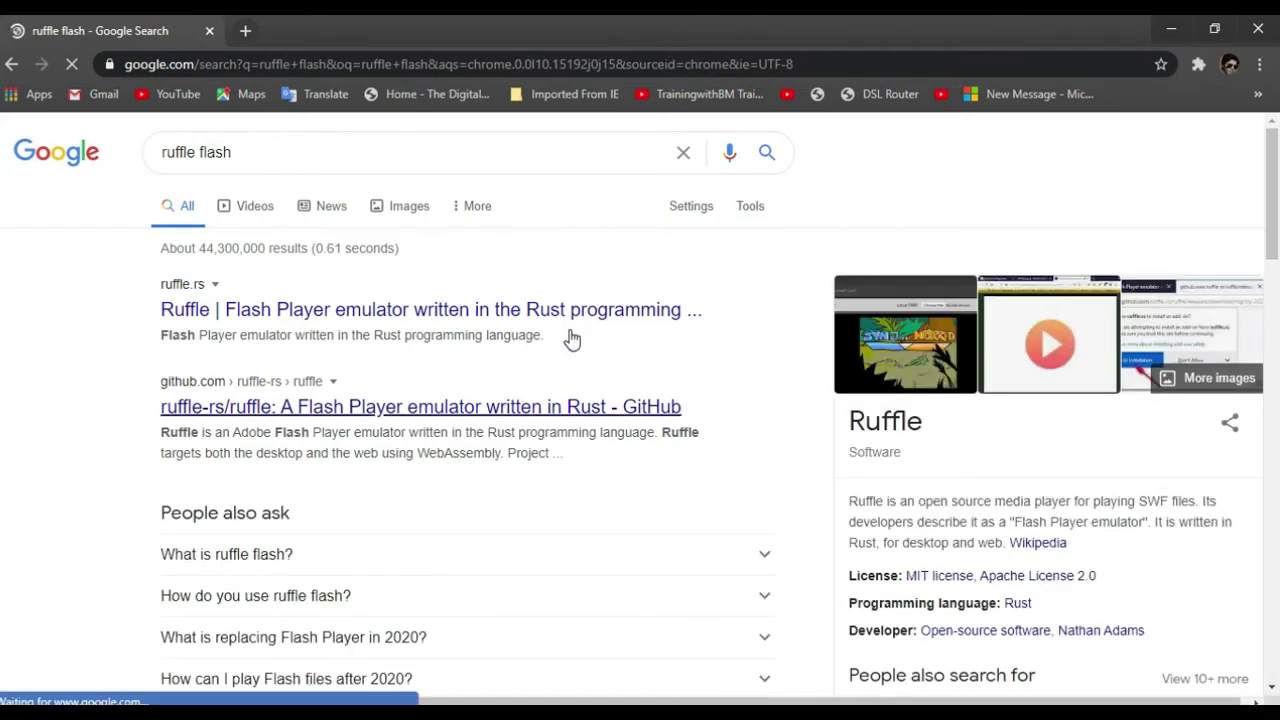
{"action": "left_click", "coordinate": [438, 312]}
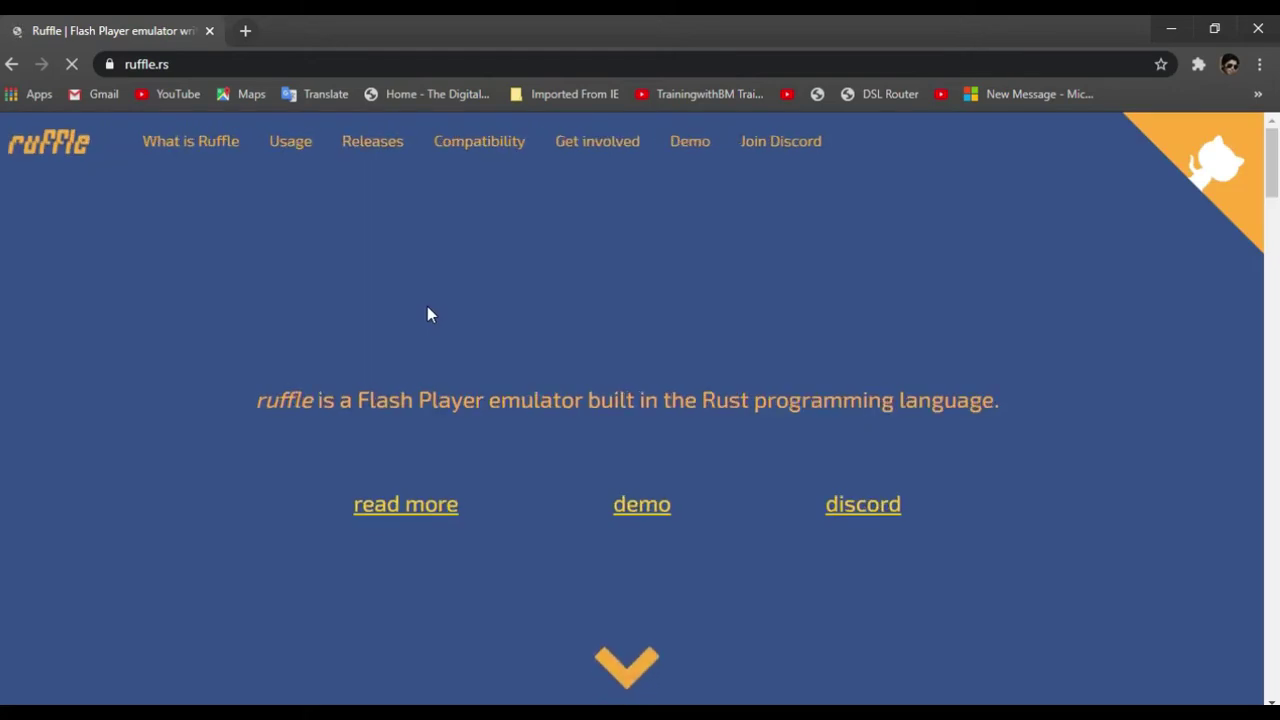
Step: Download the Chrome / Edge / Safari browser extension of the Nightly 2021-03-04 release from the Ruffle site
{"action": "scroll", "coordinate": [427, 313], "scroll_direction": "down", "scroll_amount": 6}
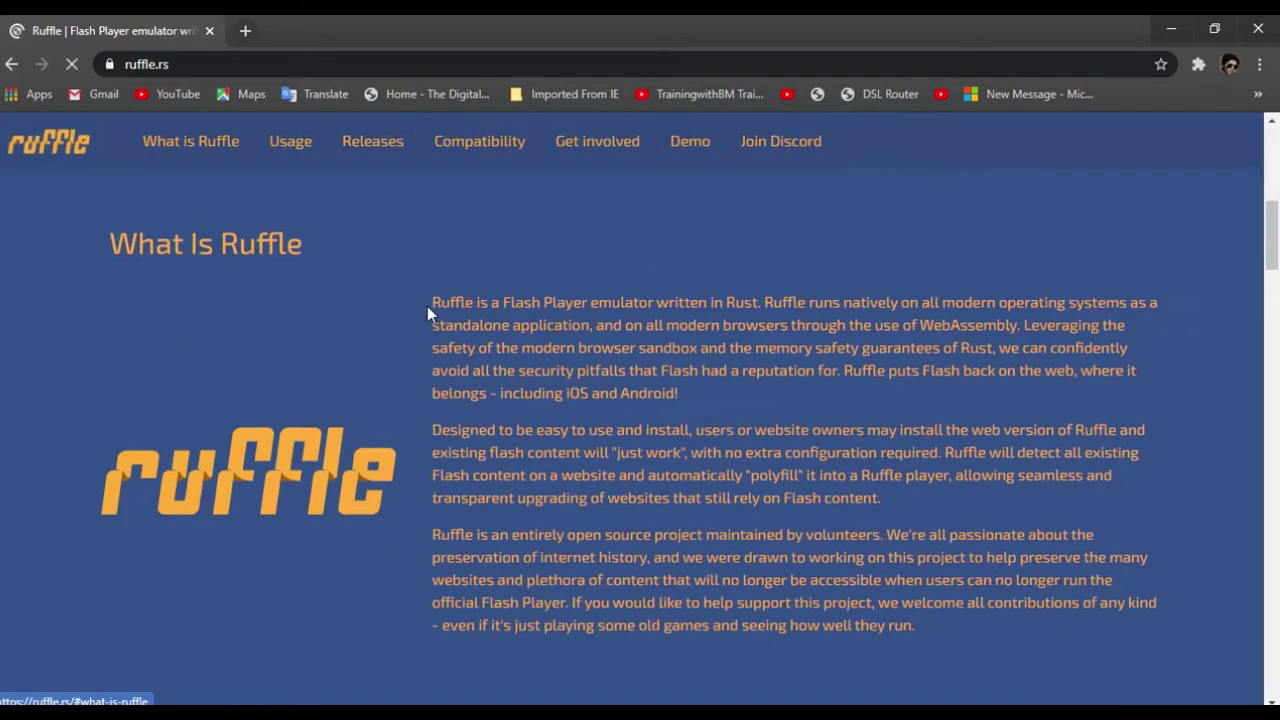
{"action": "scroll", "coordinate": [427, 313], "scroll_direction": "down", "scroll_amount": 6}
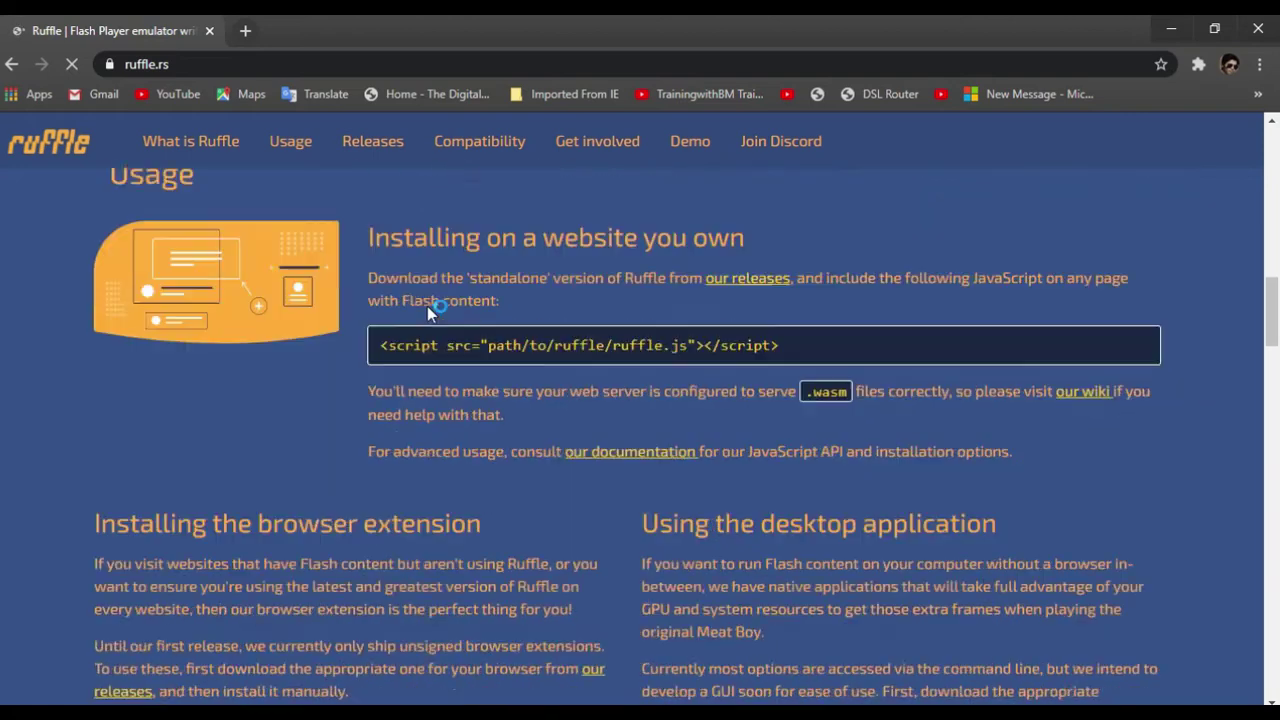
{"action": "scroll", "coordinate": [427, 313], "scroll_direction": "down", "scroll_amount": 6}
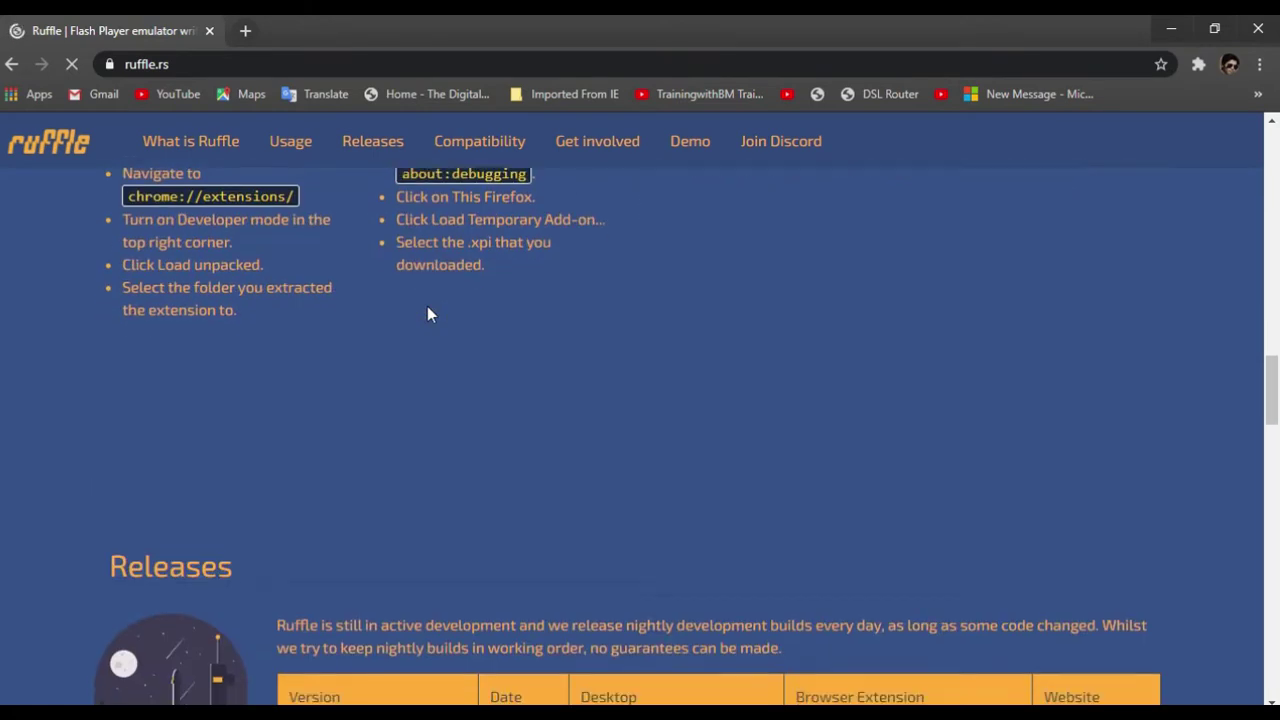
{"action": "scroll", "coordinate": [427, 313], "scroll_direction": "down", "scroll_amount": 4}
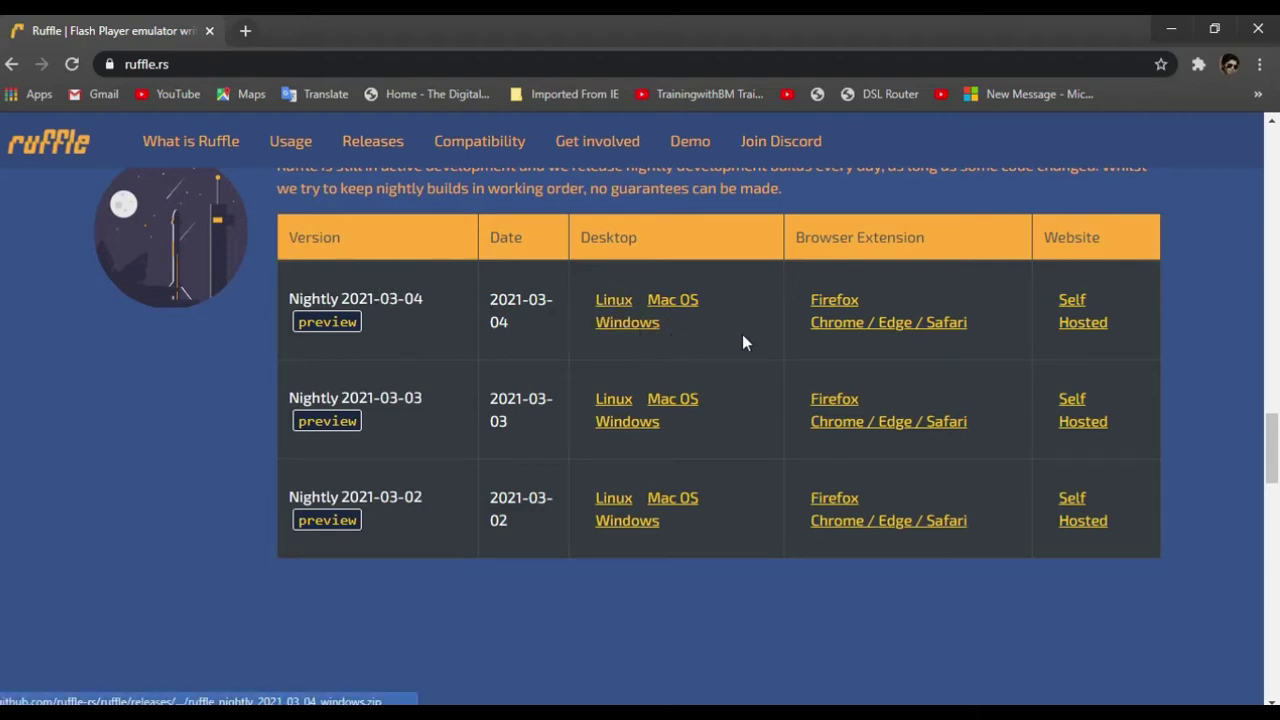
{"action": "left_click", "coordinate": [824, 330]}
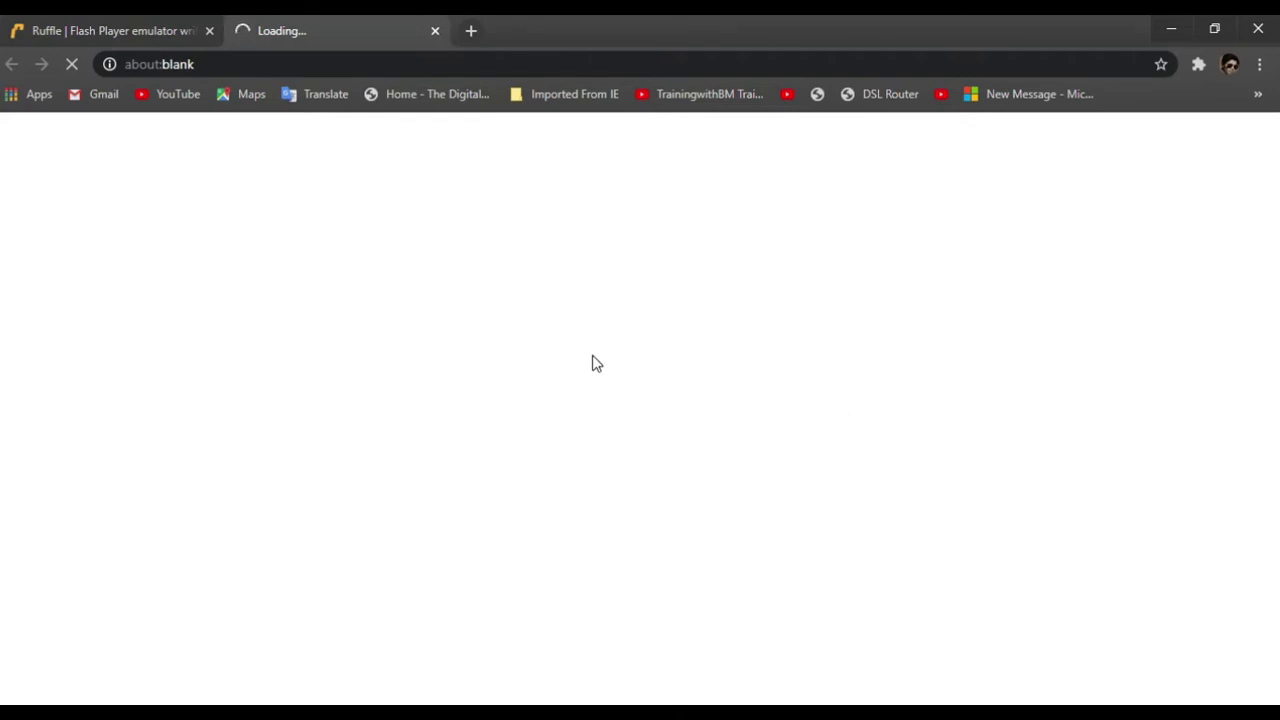
{"action": "left_click", "coordinate": [153, 30]}
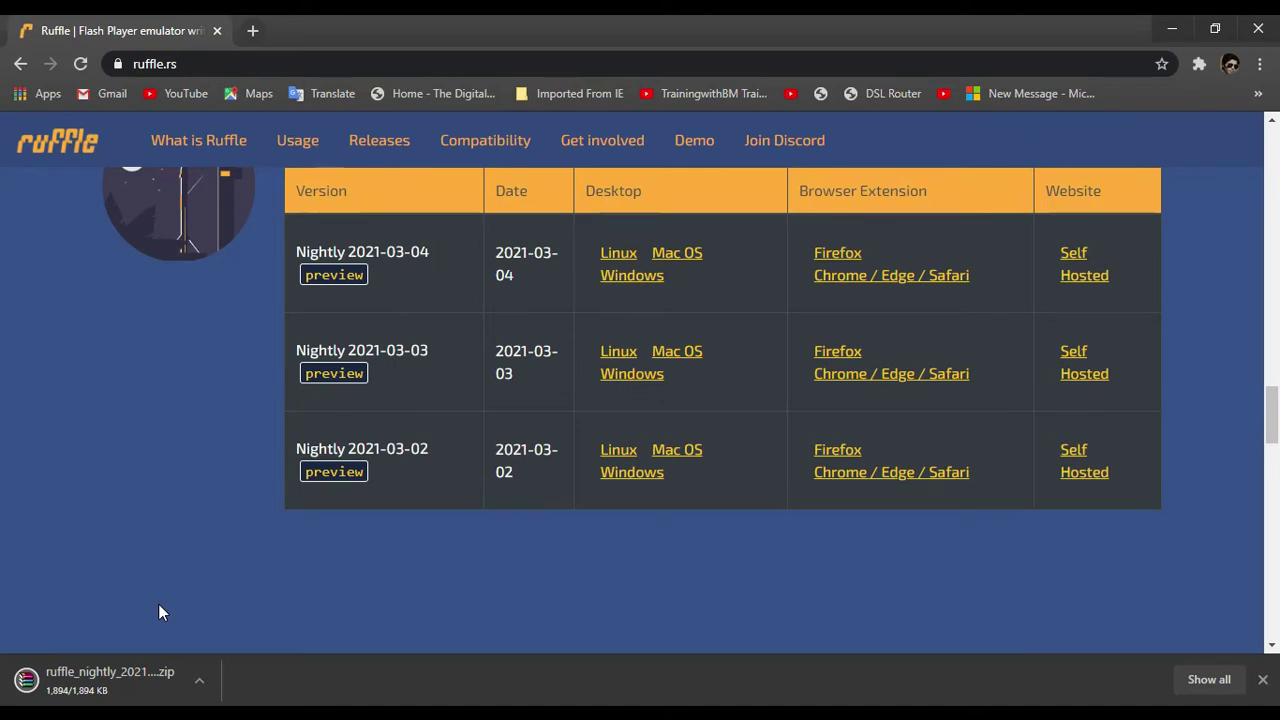
Step: Switch to File Explorer and extract the ruffle_nightly_2021_03_04_extension archive in place in the Downloads folder
{"action": "left_click", "coordinate": [1168, 29]}
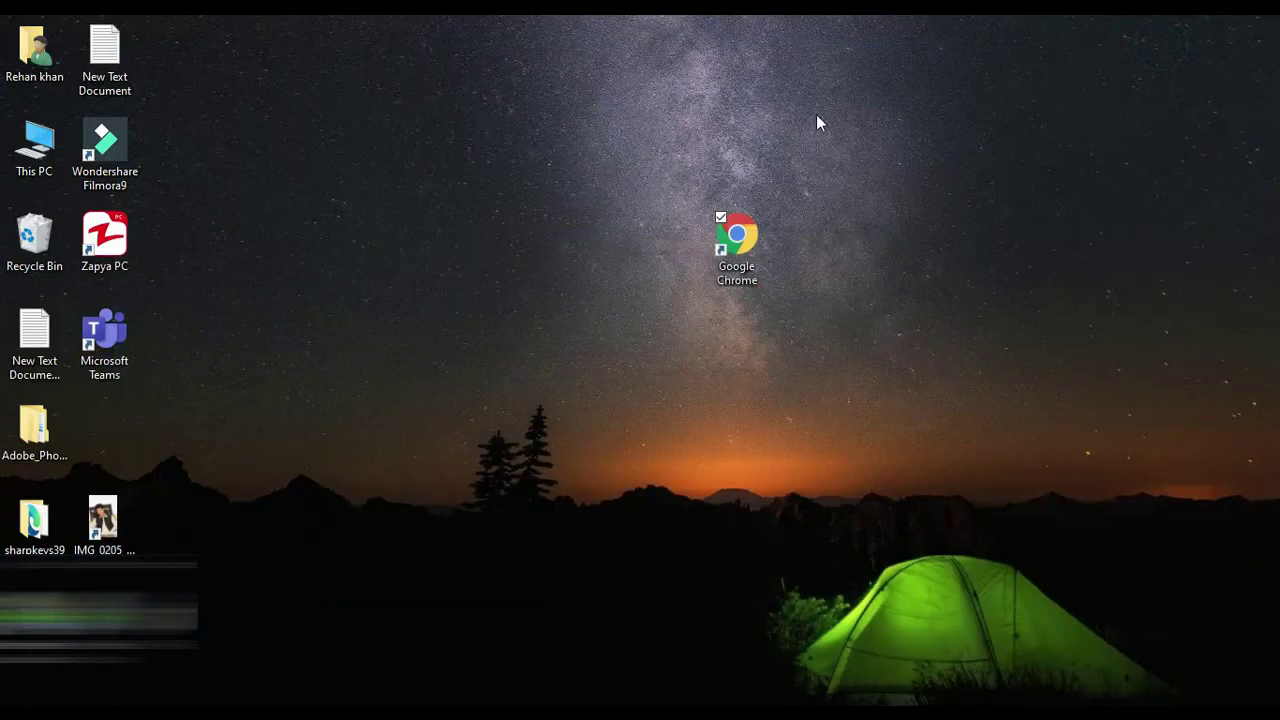
{"action": "double_click", "coordinate": [40, 160]}
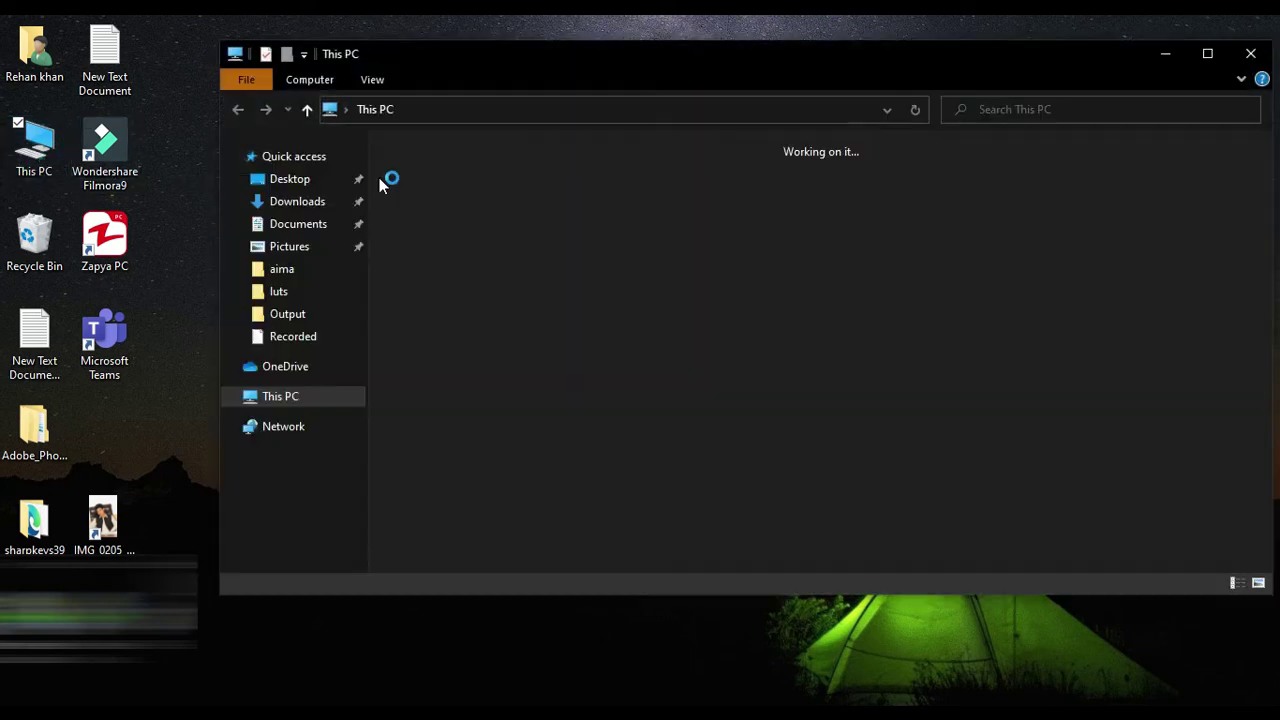
{"action": "left_click", "coordinate": [1206, 55]}
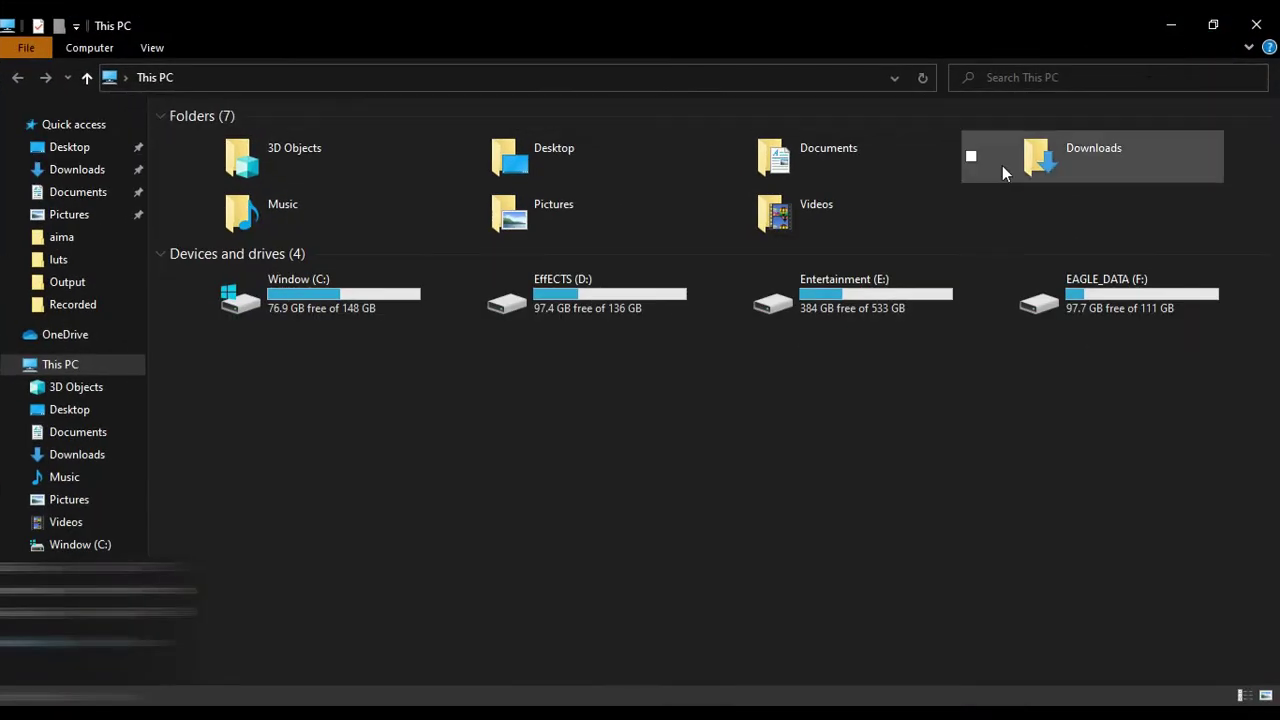
{"action": "double_click", "coordinate": [1028, 159]}
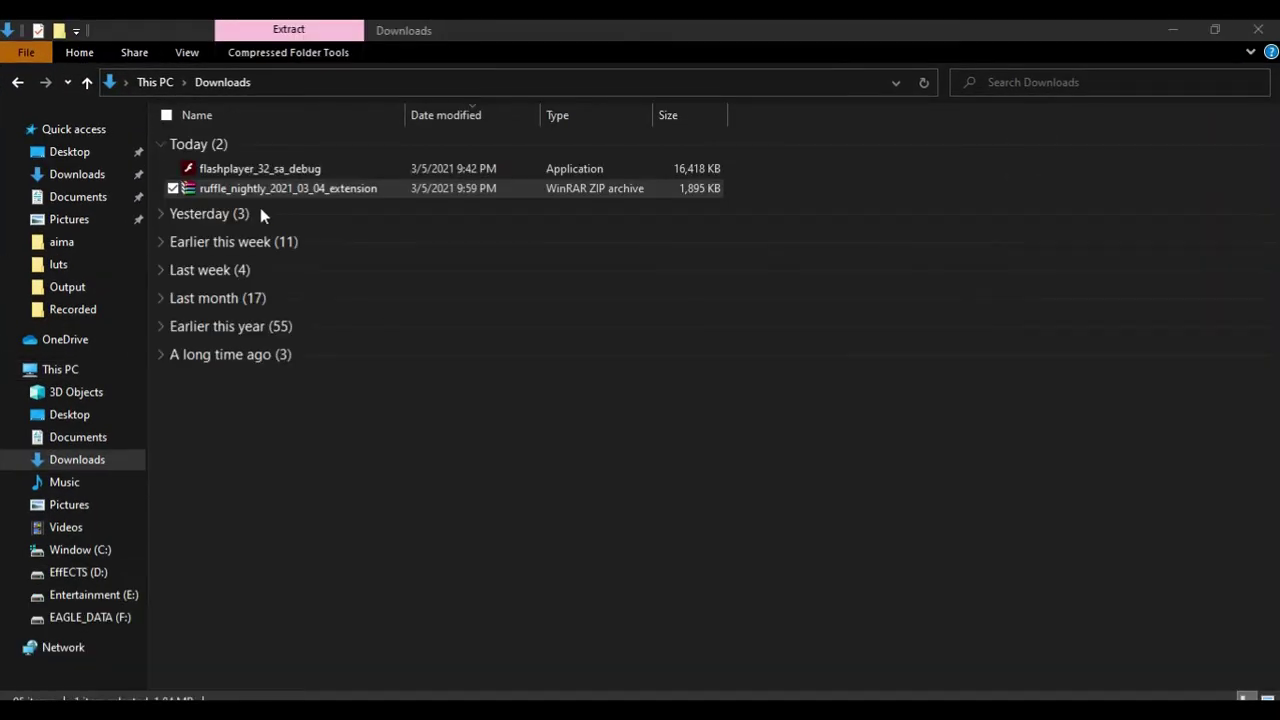
{"action": "right_click", "coordinate": [216, 186]}
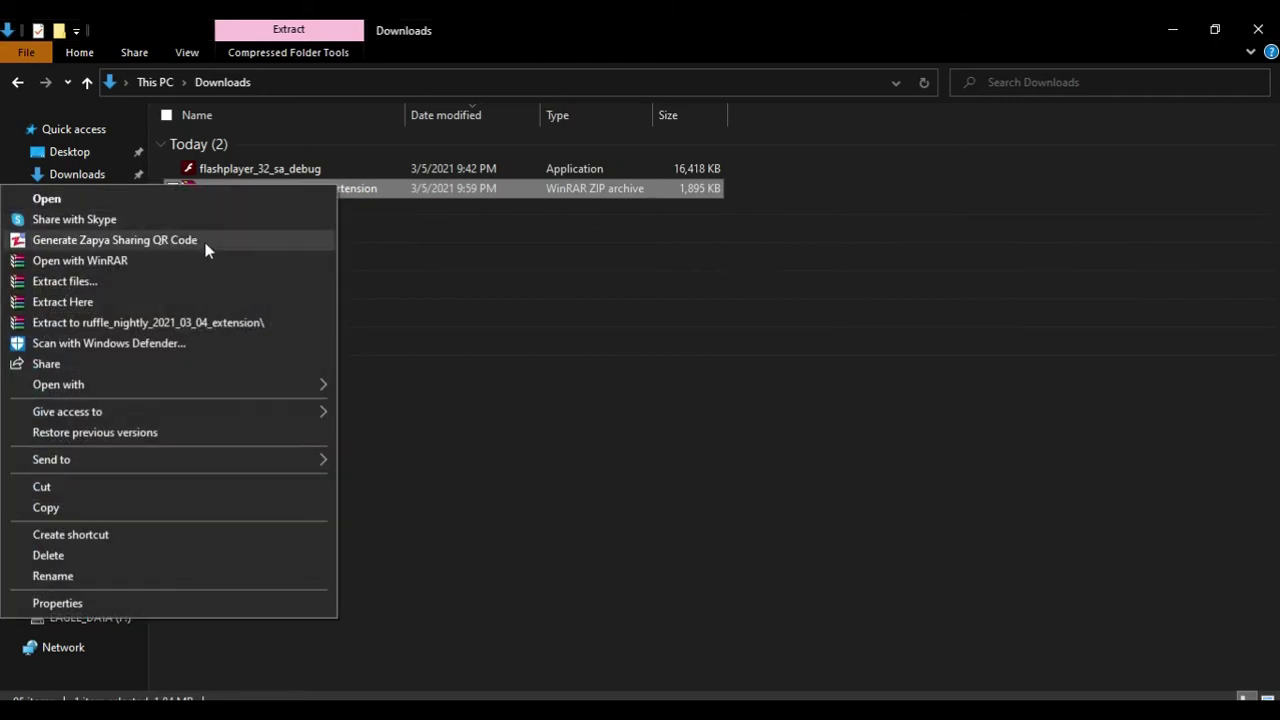
{"action": "left_click", "coordinate": [216, 299]}
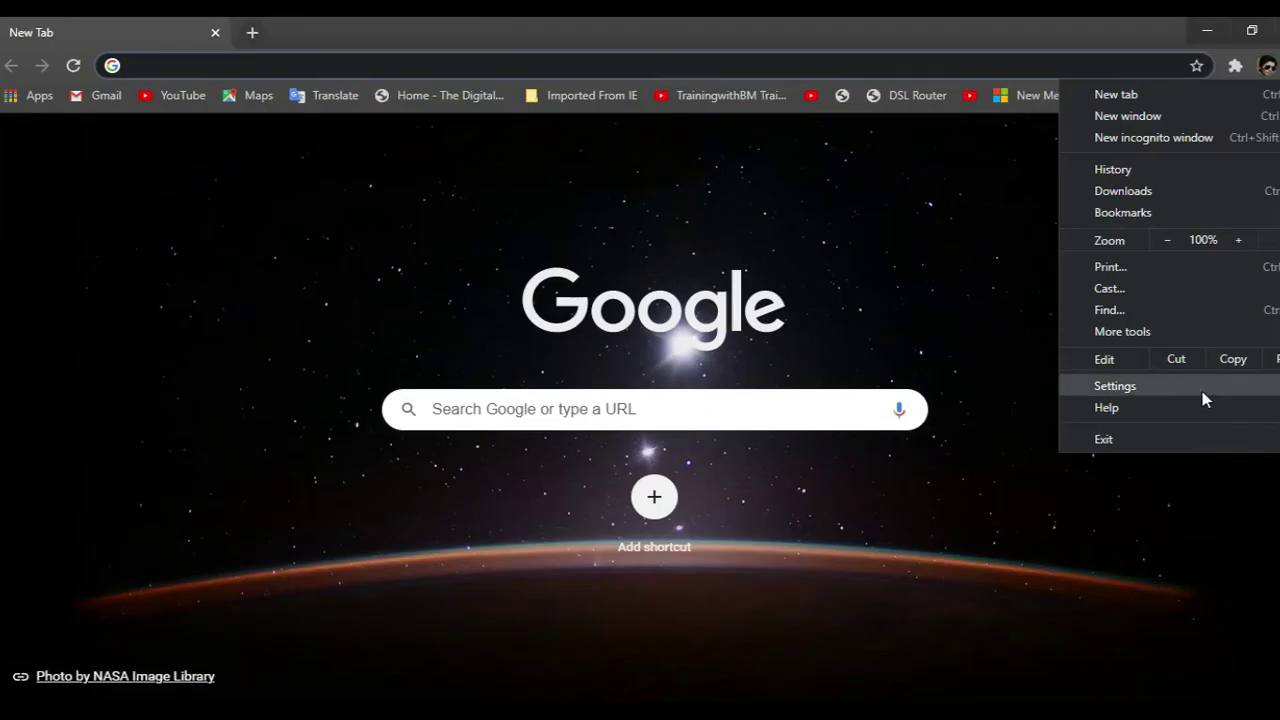
Step: Load the unpacked Ruffle extension into Chrome from "New folder" in Downloads
{"action": "left_click", "coordinate": [1202, 391]}
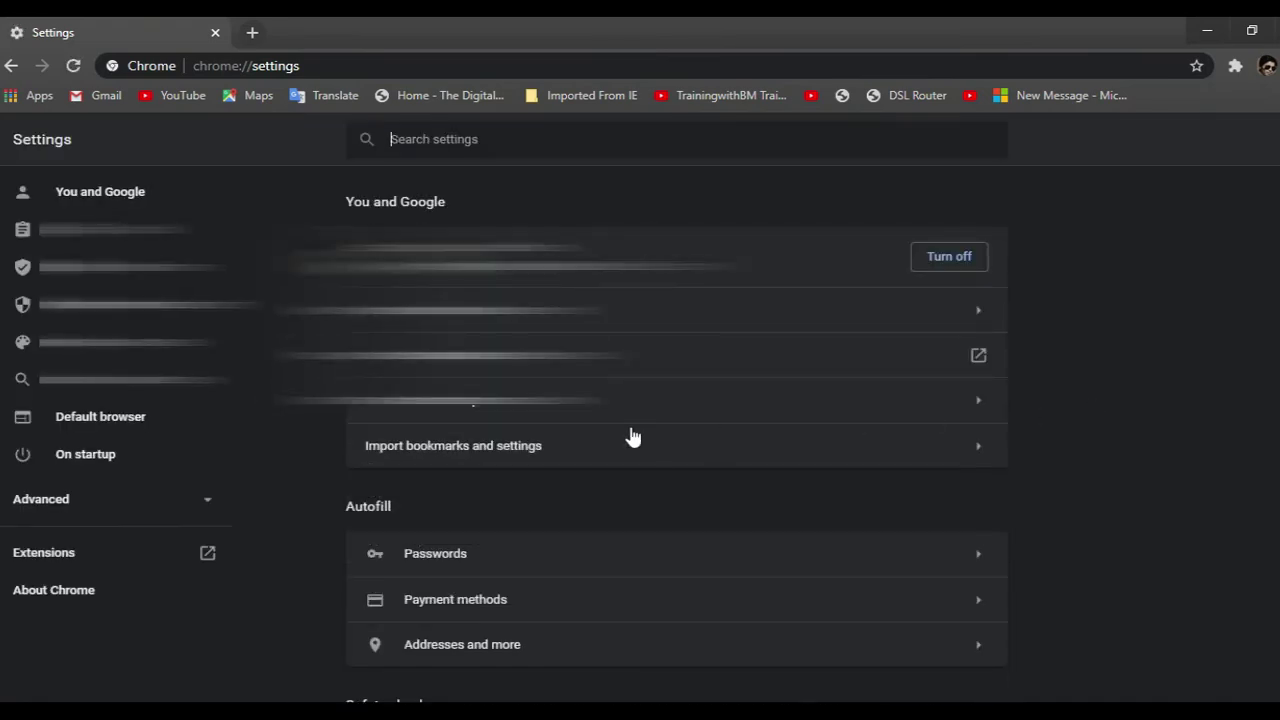
{"action": "left_click", "coordinate": [46, 554]}
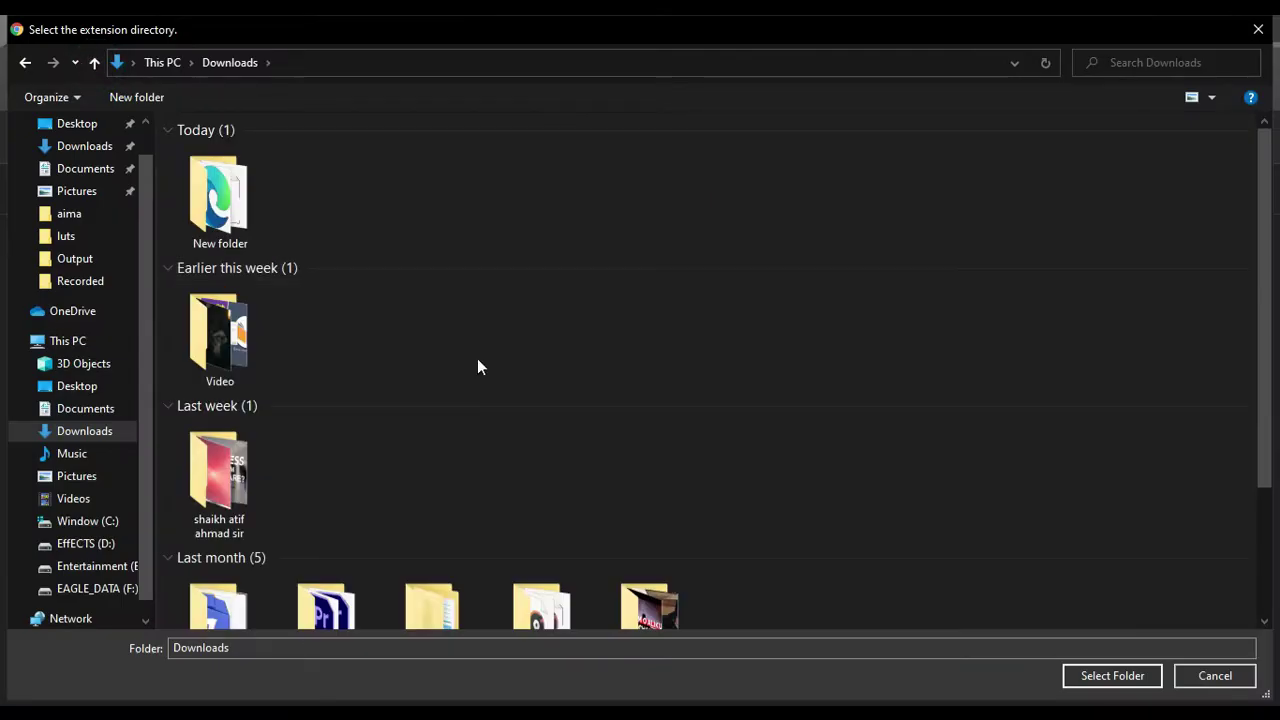
{"action": "left_click", "coordinate": [222, 235]}
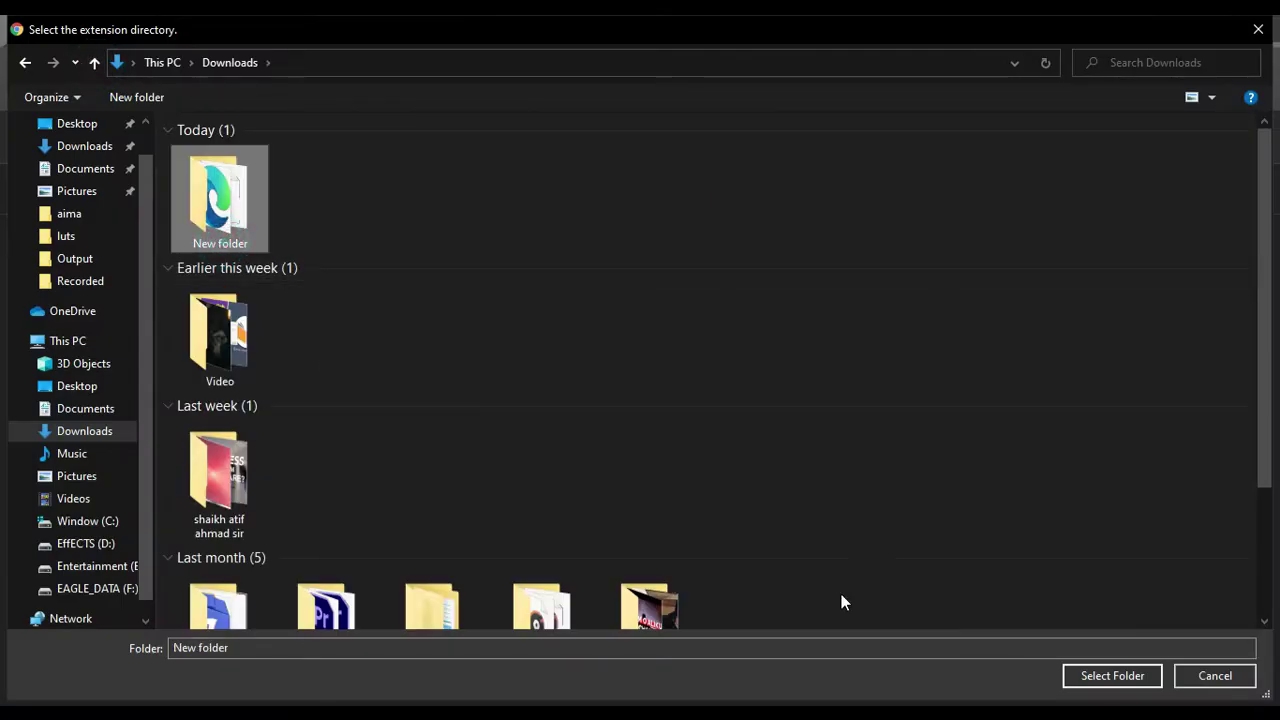
{"action": "left_click", "coordinate": [1118, 673]}
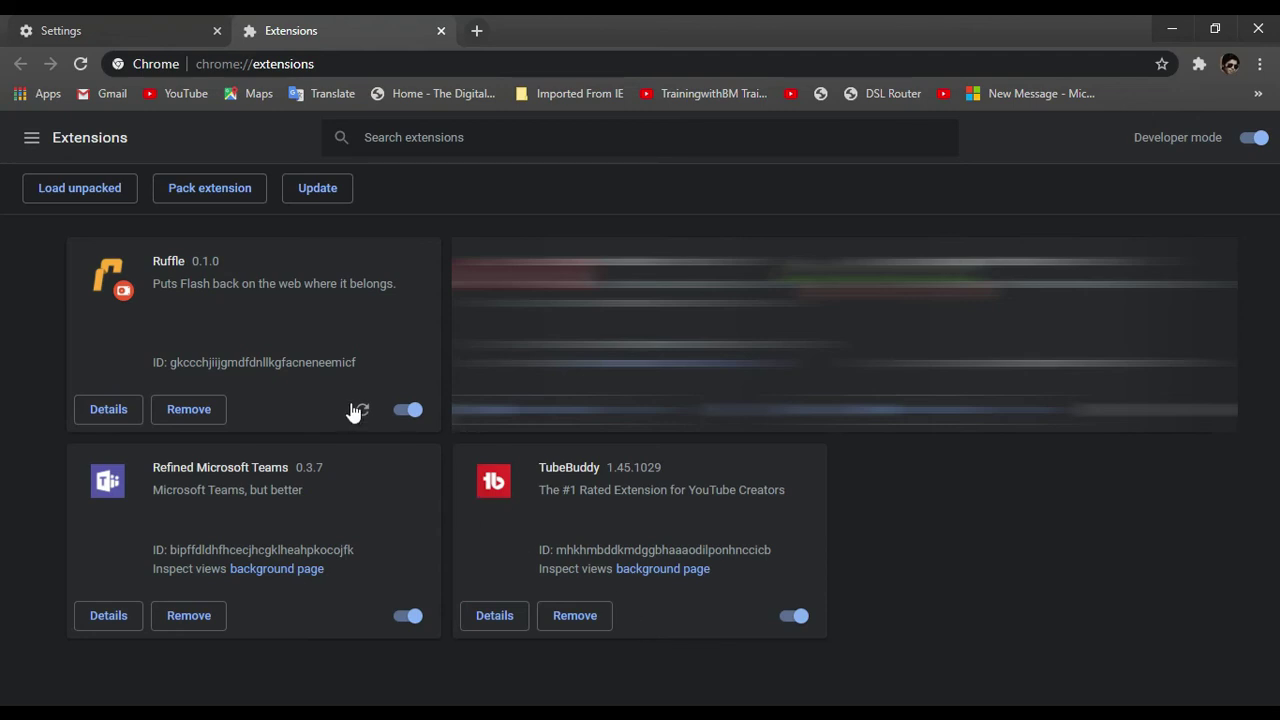
Step: Replace the Extensions page with a new tab and search Google for "physics flash files"
{"action": "left_click", "coordinate": [477, 30]}
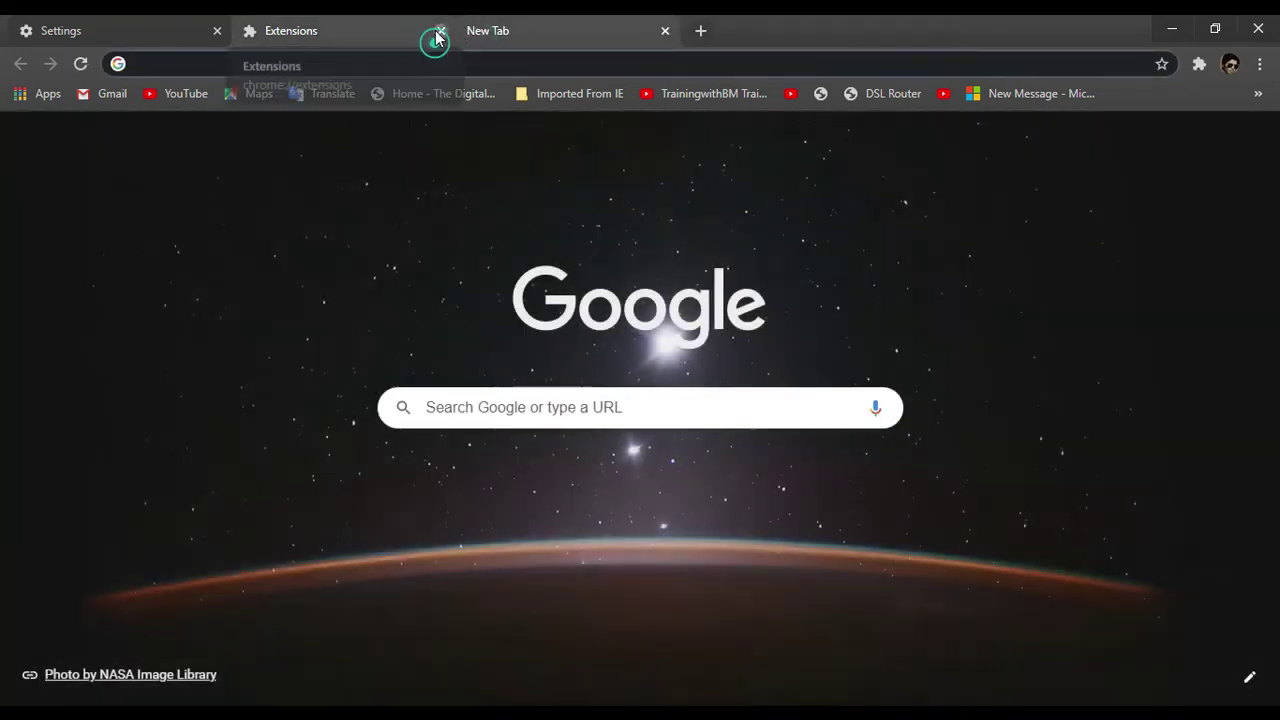
{"action": "left_click", "coordinate": [441, 31]}
{"action": "type", "text": "ph"}
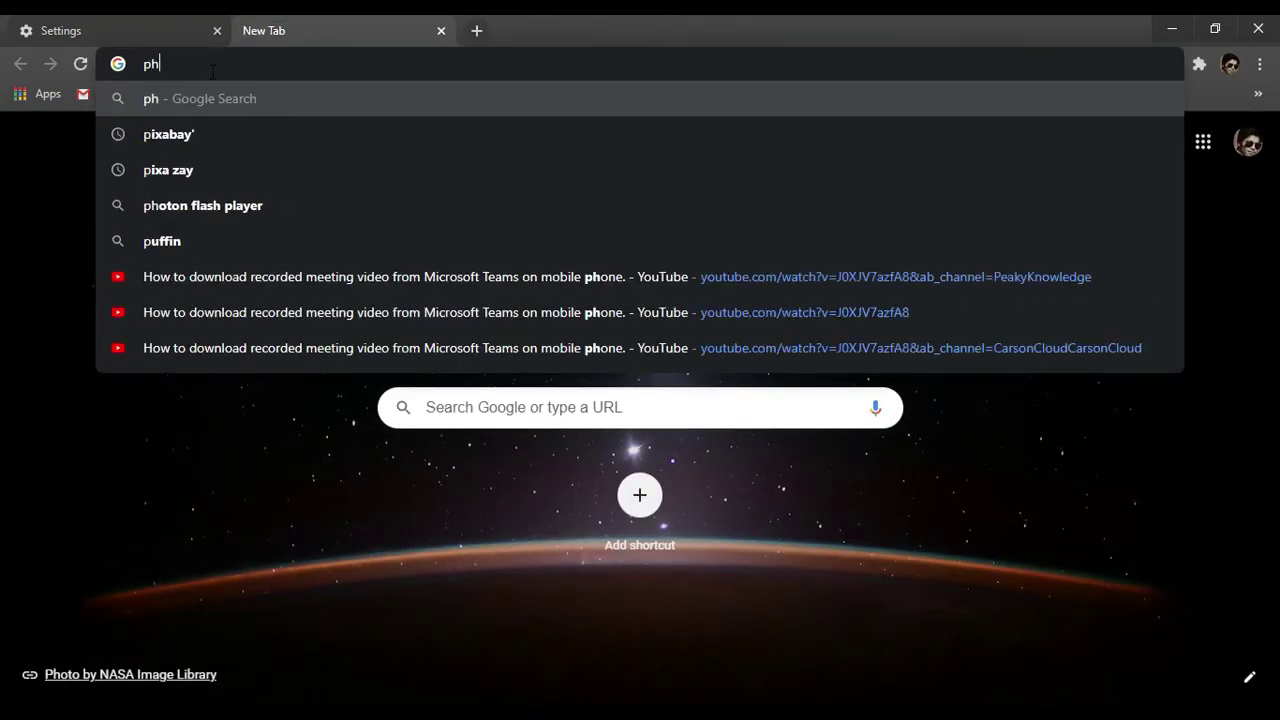
{"action": "type", "text": "y"}
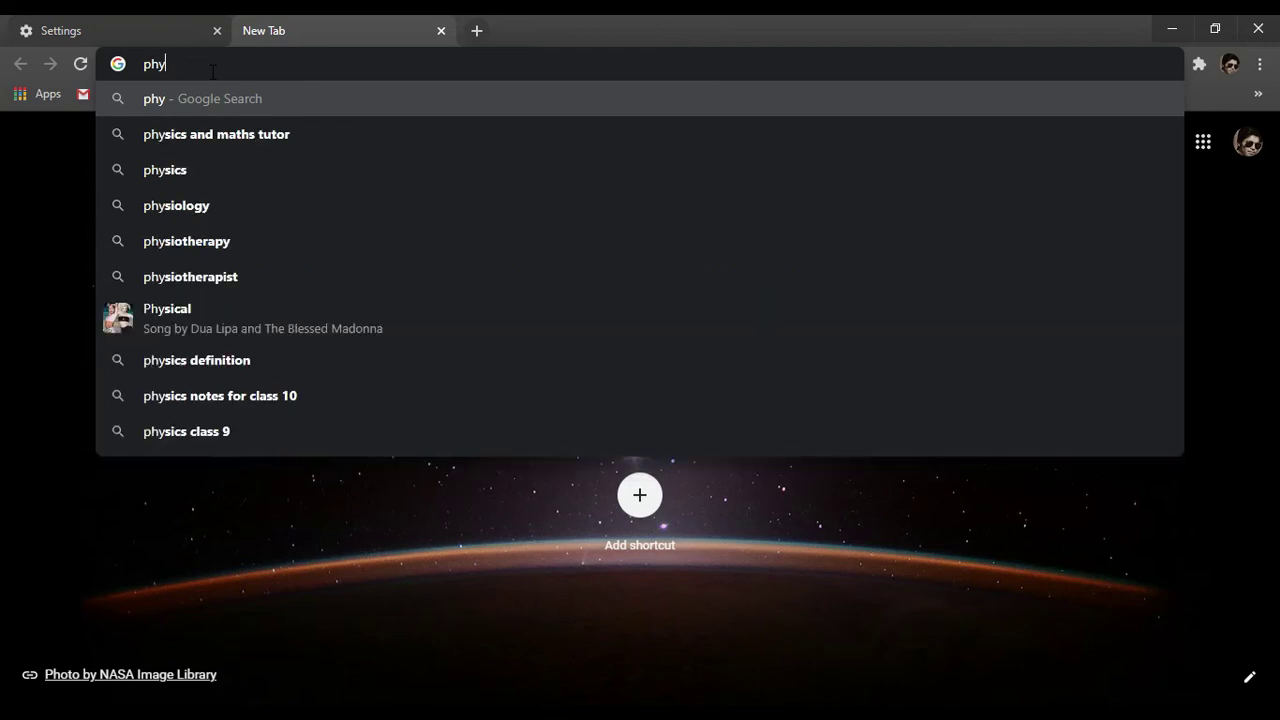
{"action": "type", "text": "scs"}
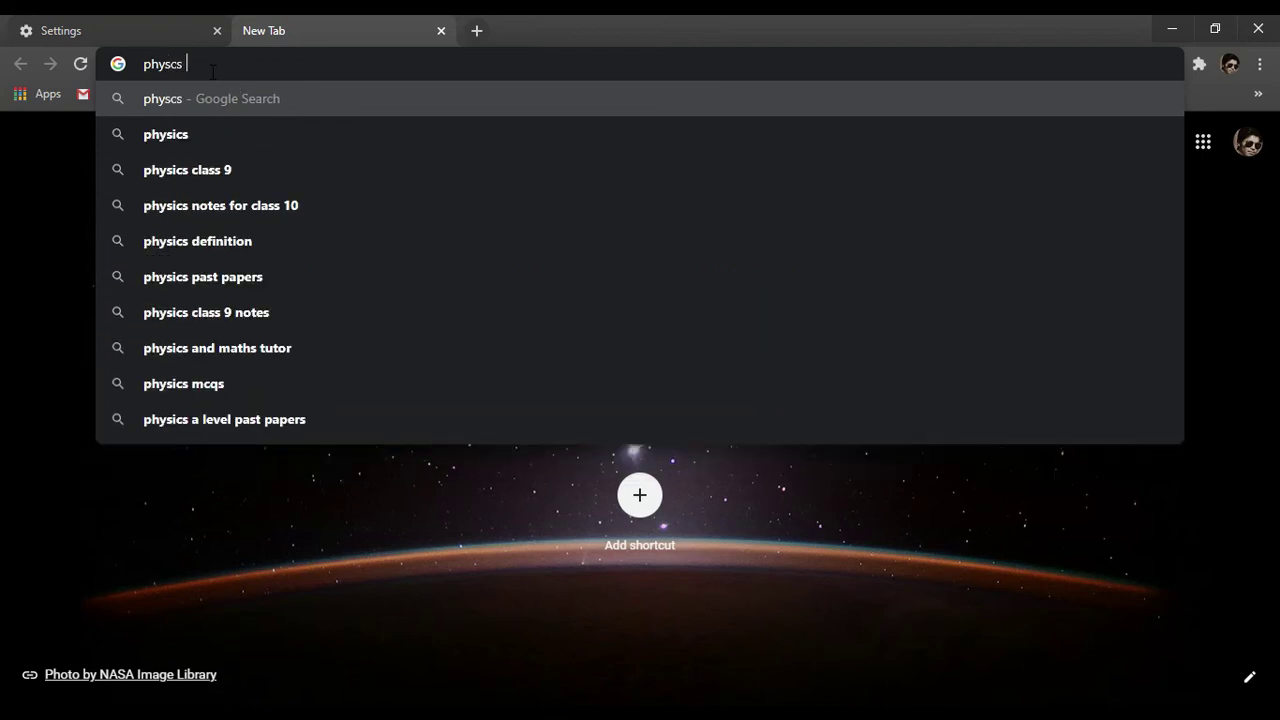
{"action": "type", "text": " fl"}
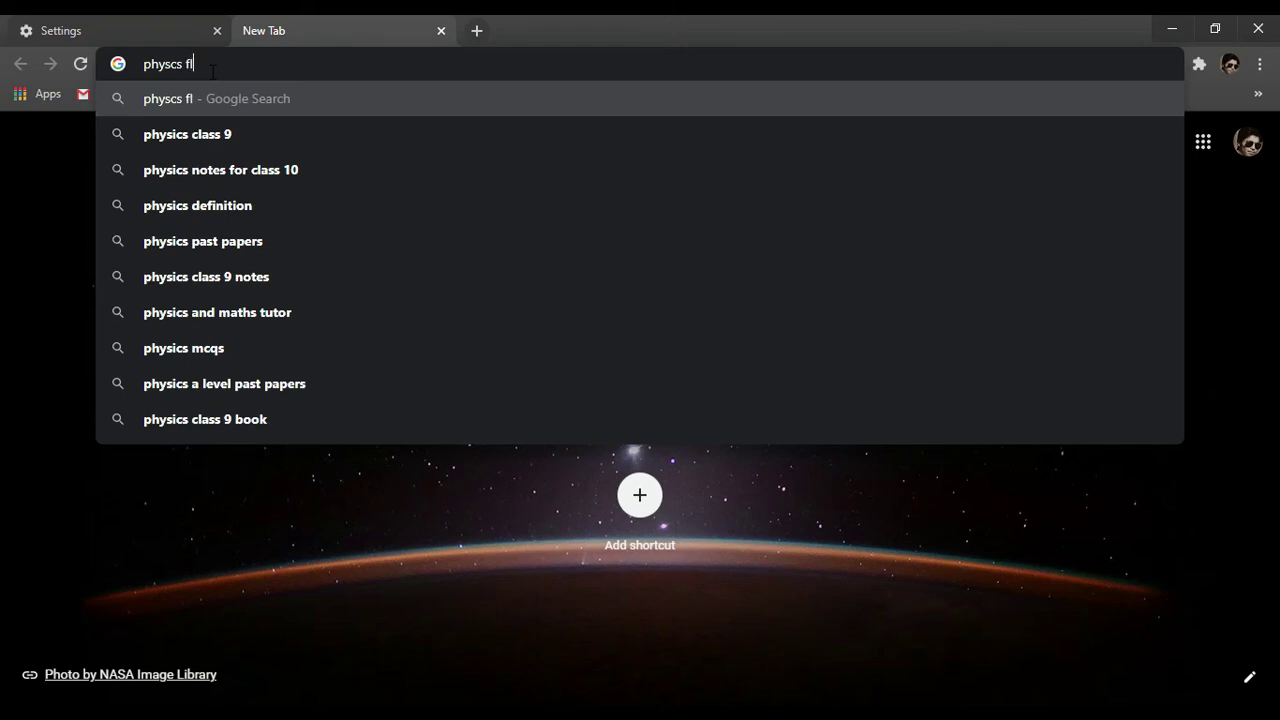
{"action": "type", "text": "ash"}
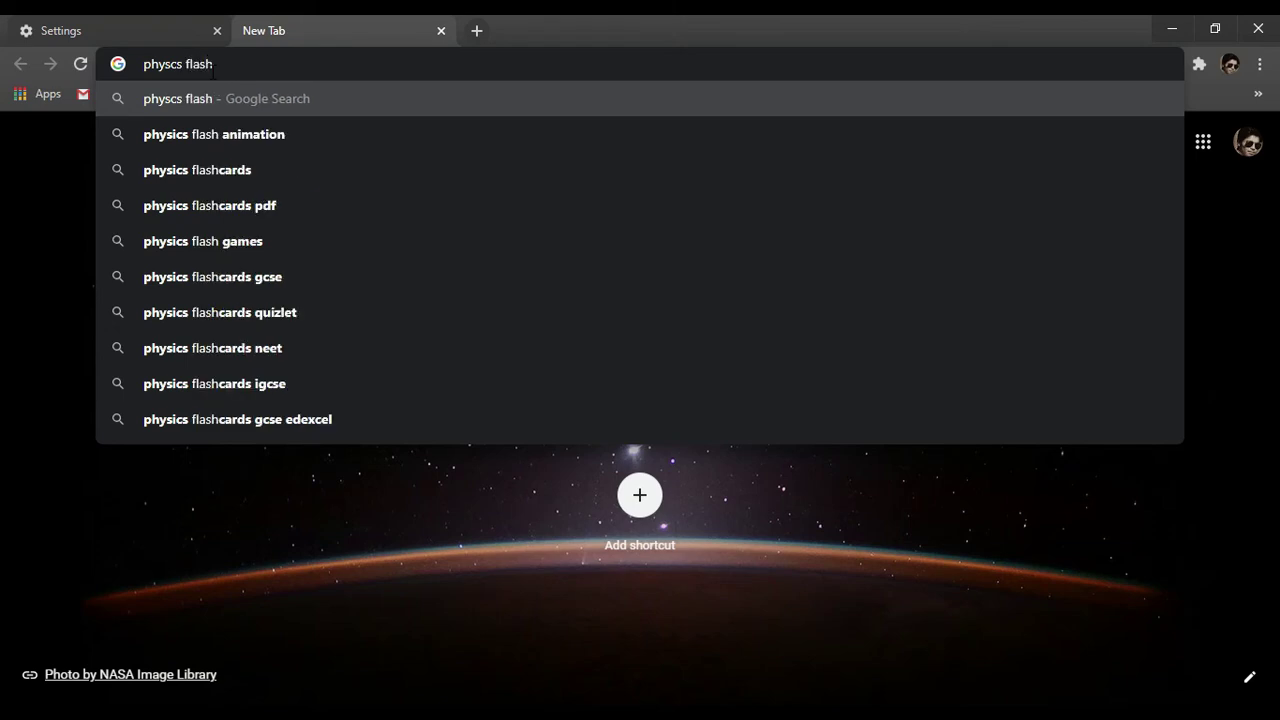
{"action": "type", "text": " fil"}
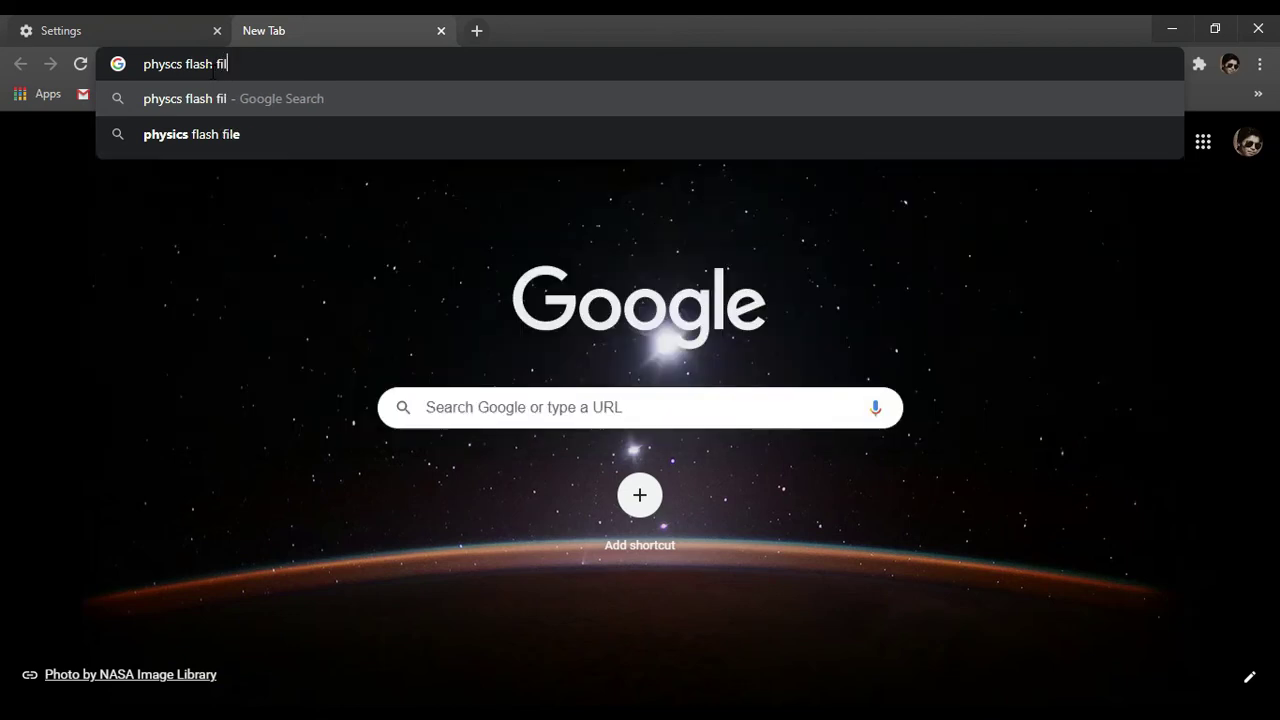
{"action": "type", "text": "e"}
{"action": "type", "text": "s"}
{"action": "key", "text": "Return"}
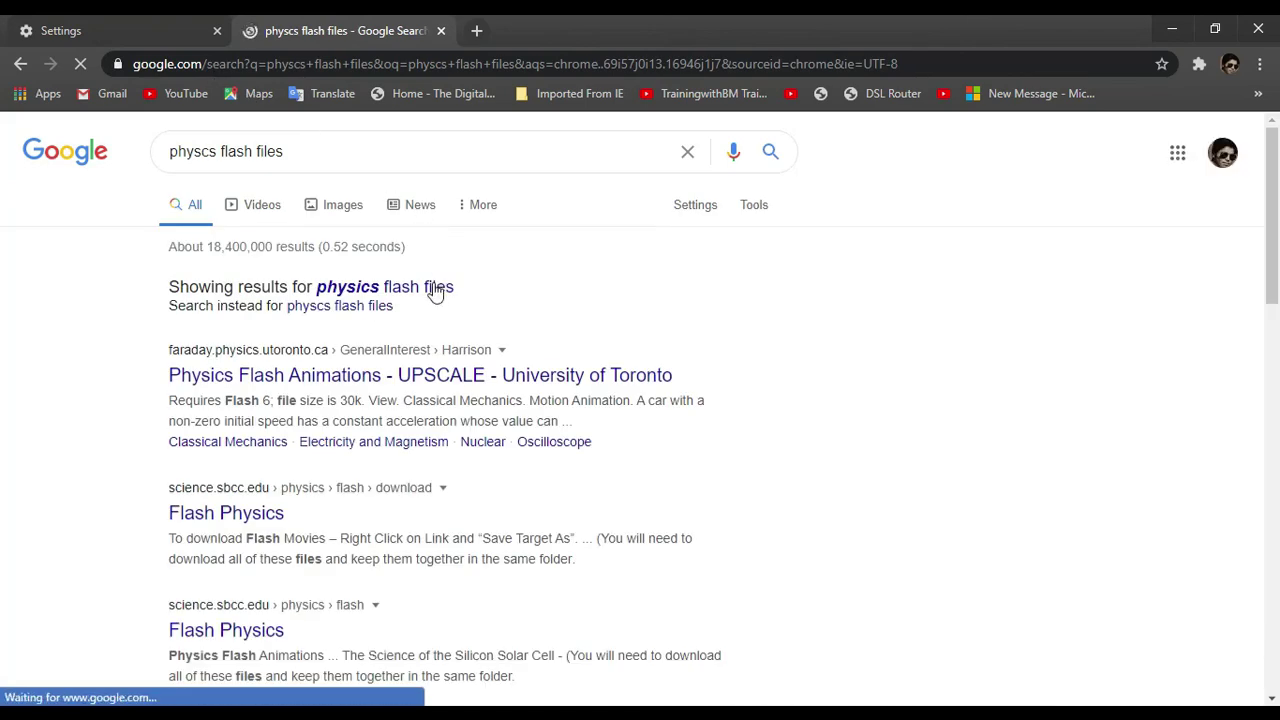
{"action": "left_click", "coordinate": [437, 287]}
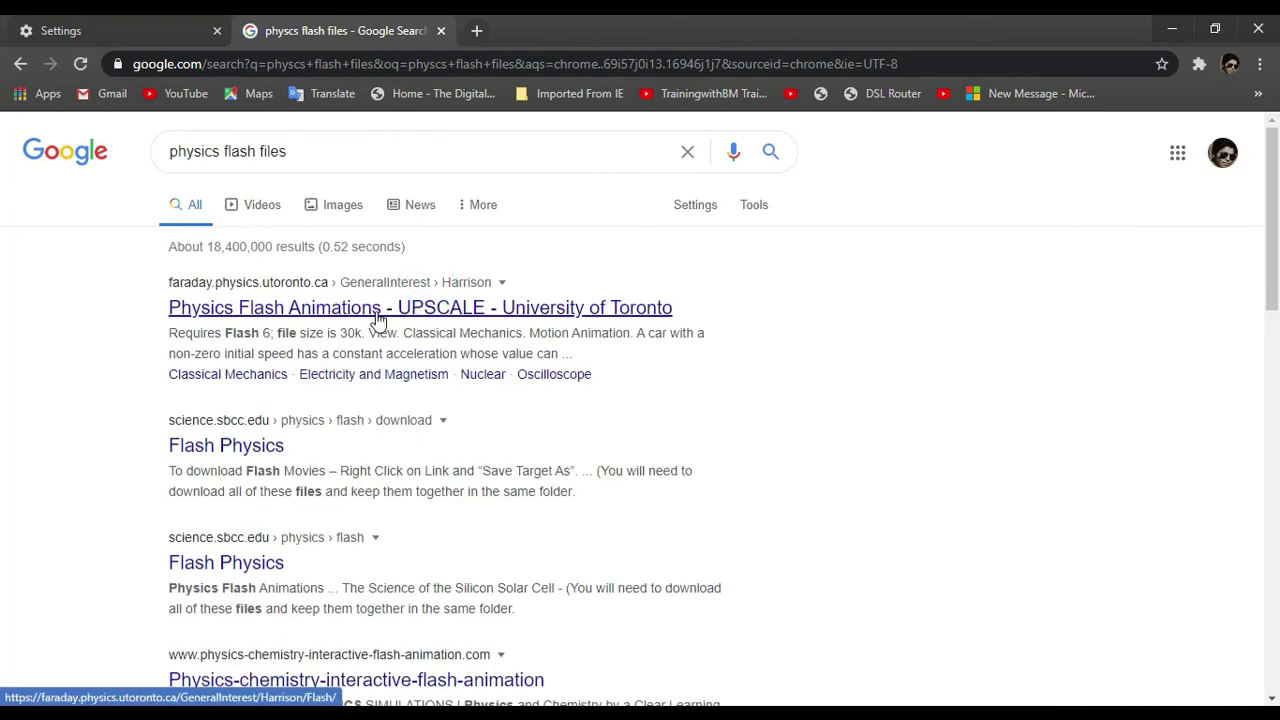
Step: Open the Coulomb's Law animation from the University of Toronto Physics Flash Animations page and move its charge slider
{"action": "left_click", "coordinate": [315, 310]}
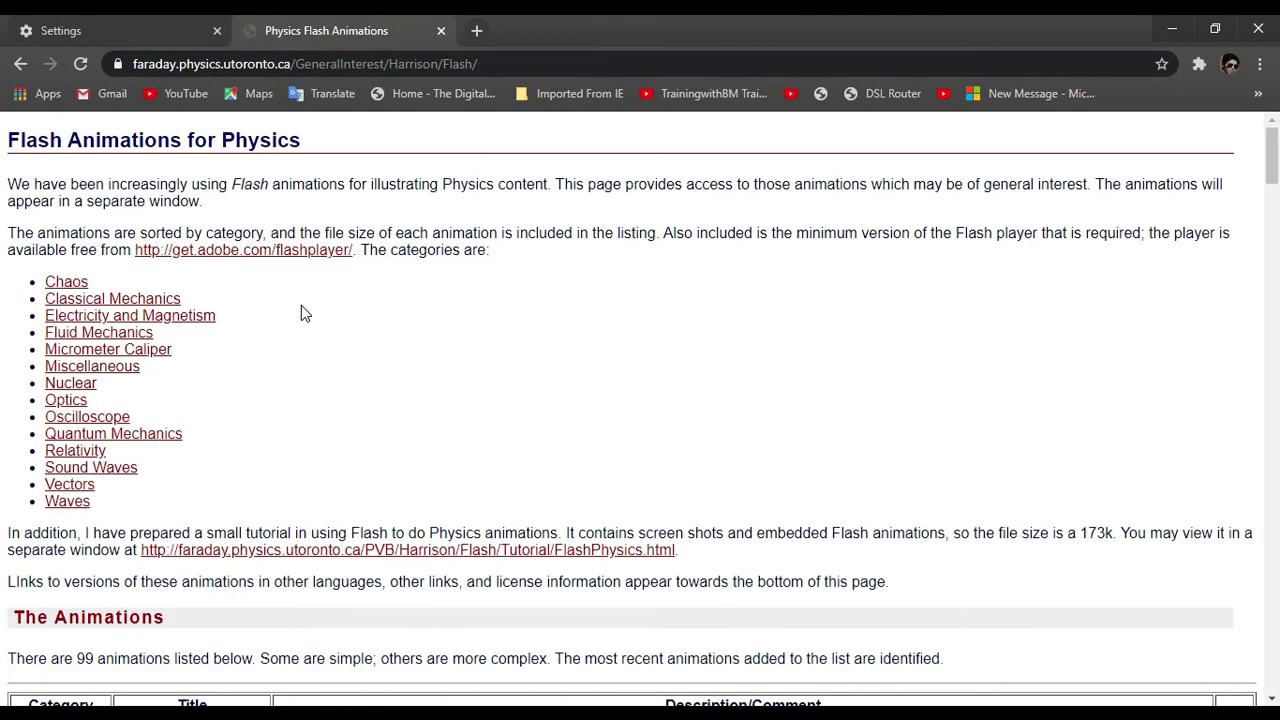
{"action": "left_click", "coordinate": [172, 318]}
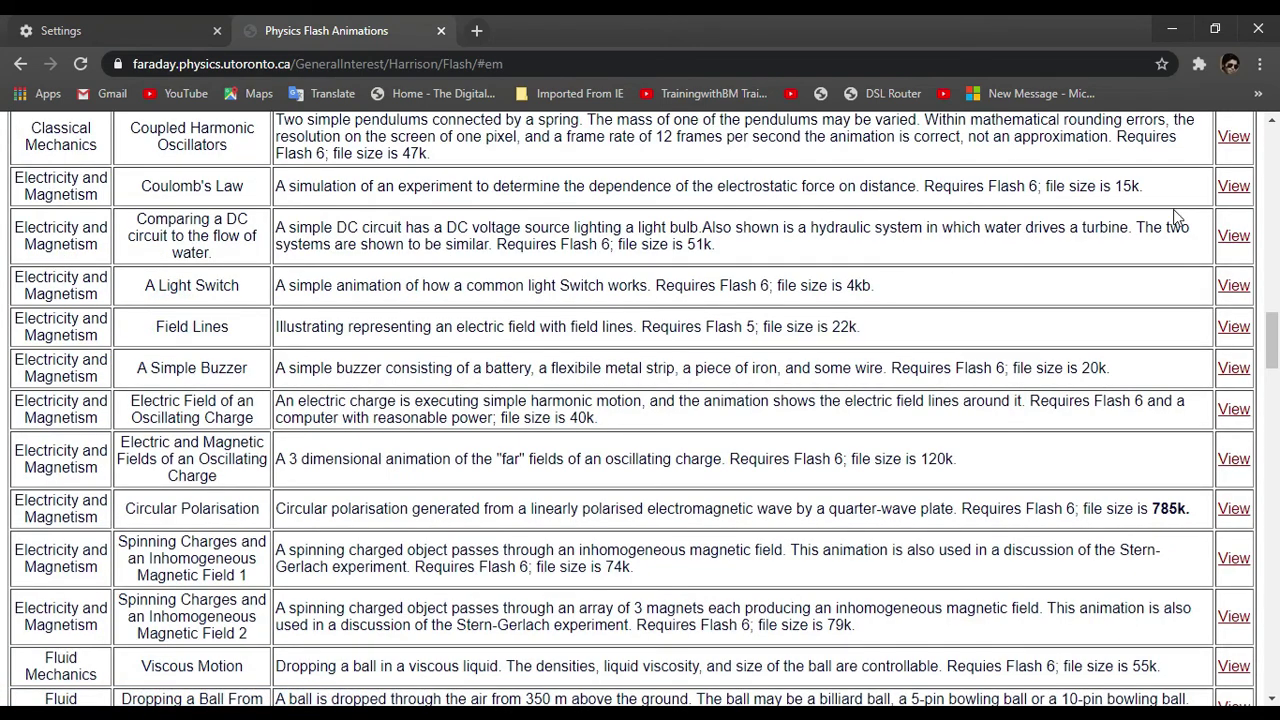
{"action": "left_click", "coordinate": [1234, 186]}
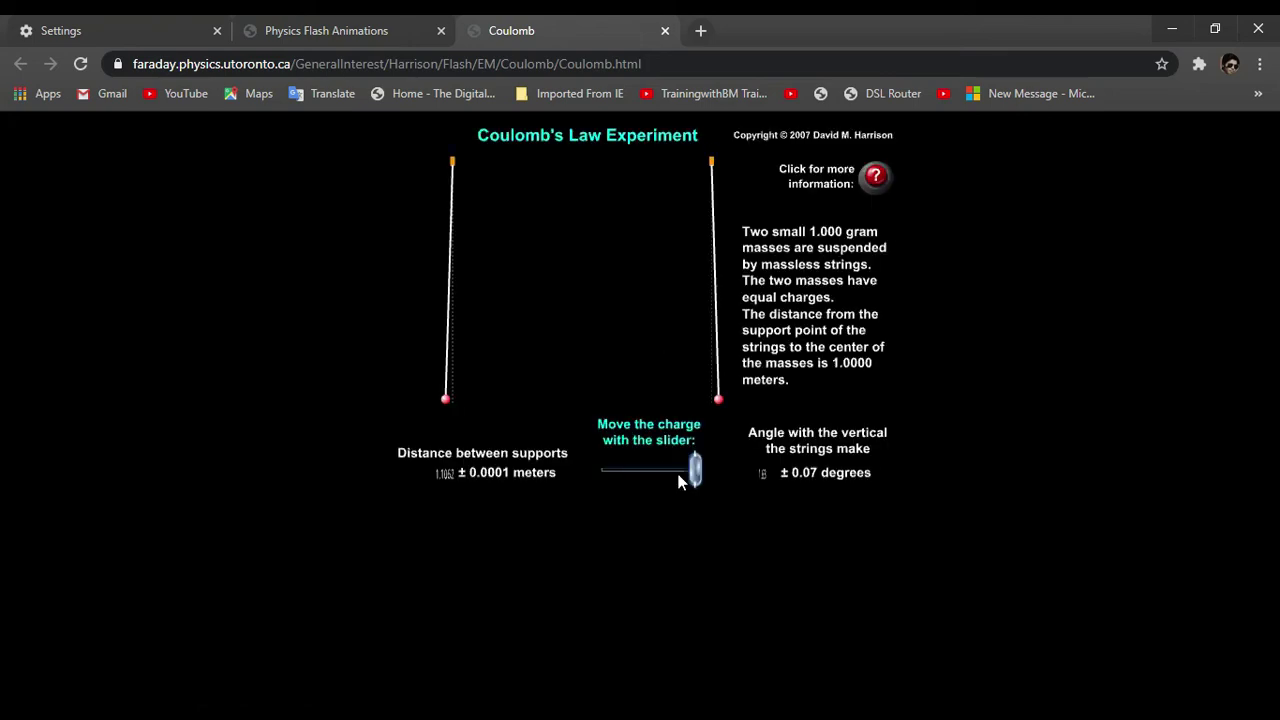
{"action": "left_click_drag", "start_coordinate": [692, 478], "coordinate": [654, 508]}
Step: Open the Coupled Harmonic Oscillators animation from the same list, rewind and play it, and minimize the browser
{"action": "left_click", "coordinate": [306, 31]}
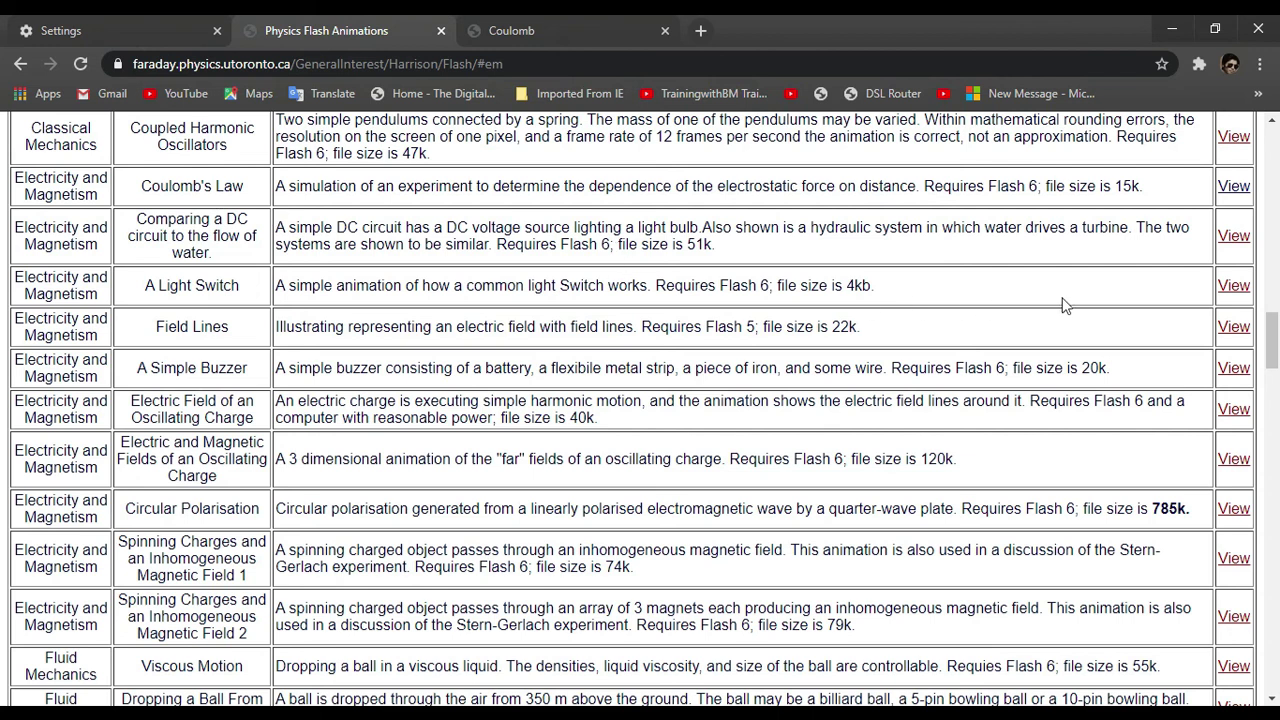
{"action": "left_click", "coordinate": [1231, 142]}
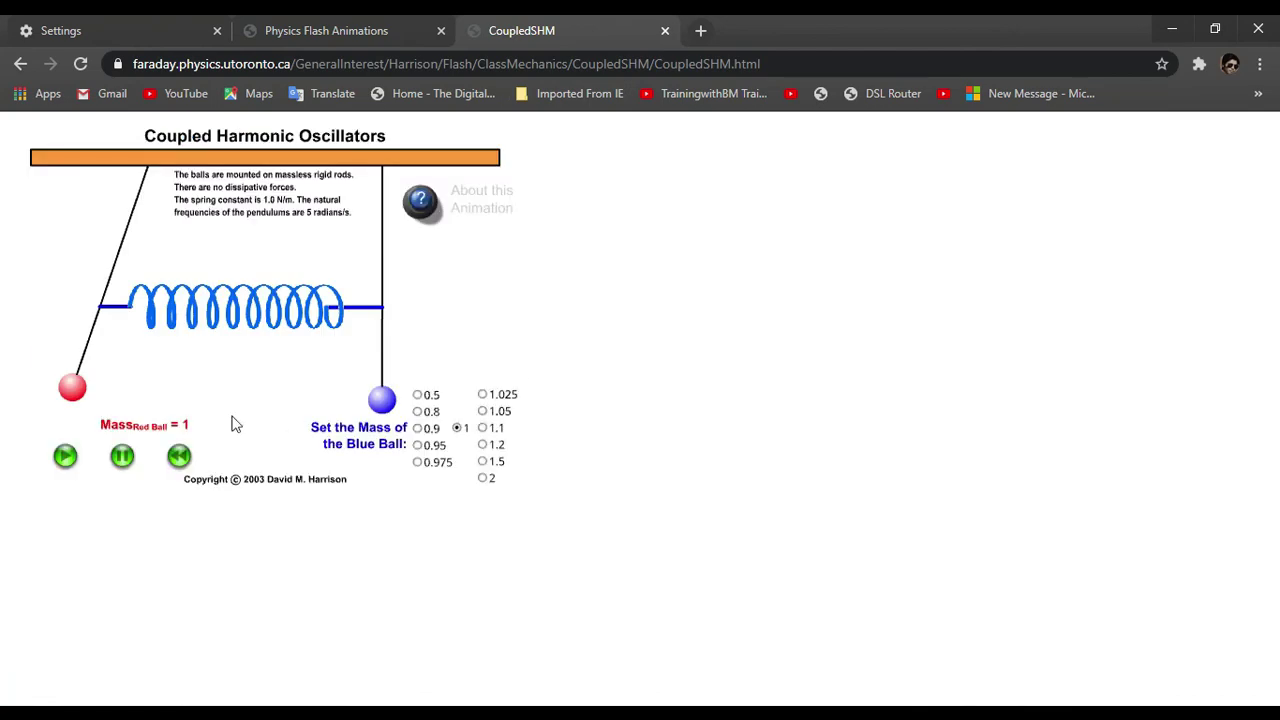
{"action": "left_click", "coordinate": [178, 455]}
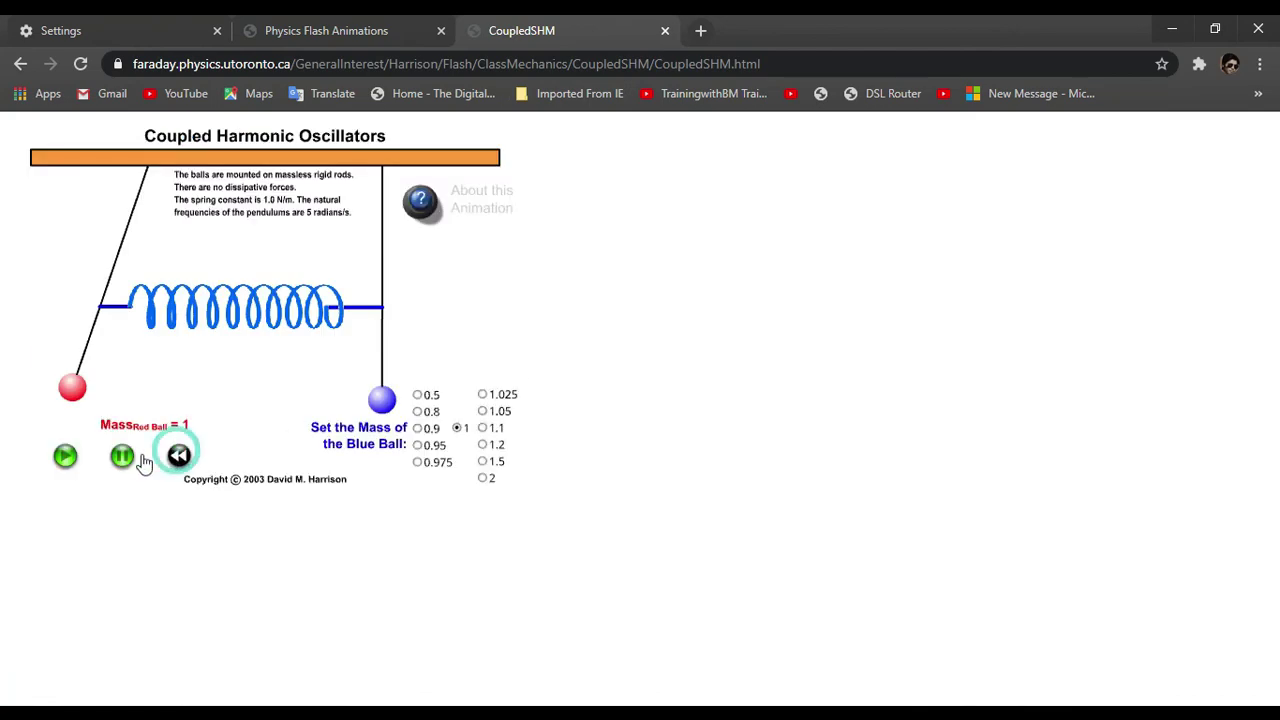
{"action": "left_click", "coordinate": [65, 457]}
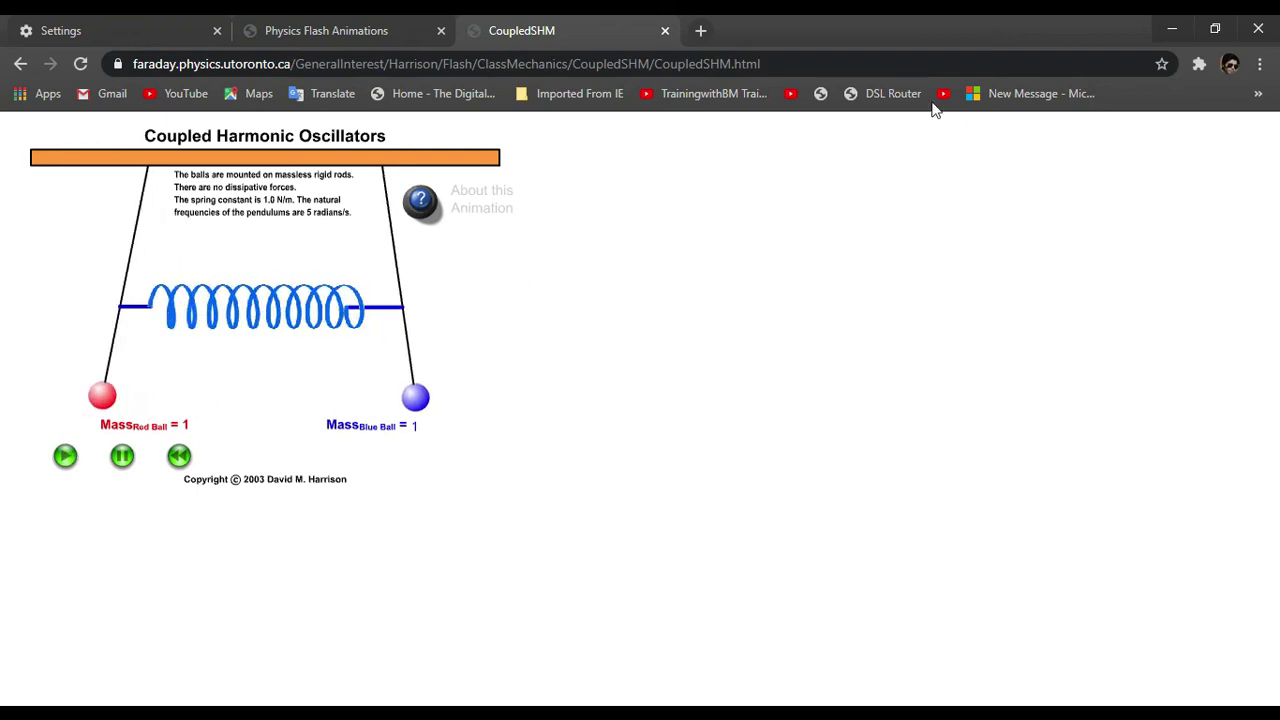
{"action": "left_click", "coordinate": [1172, 30]}
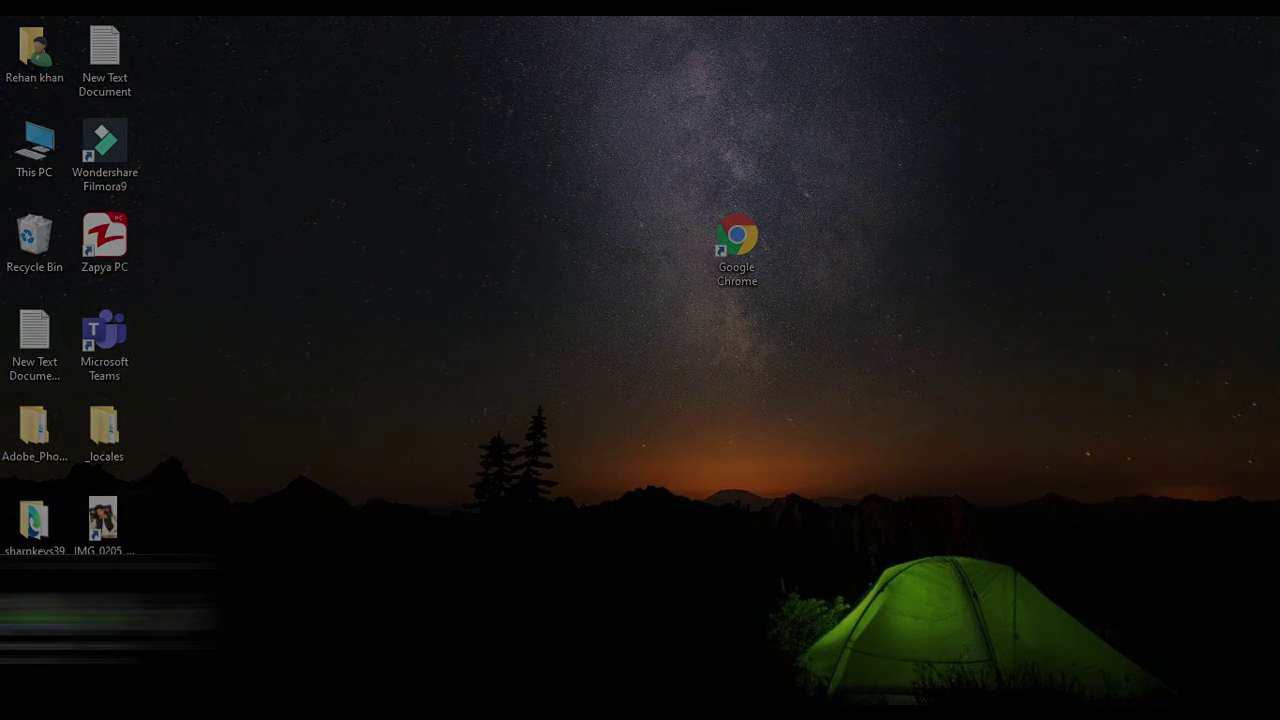